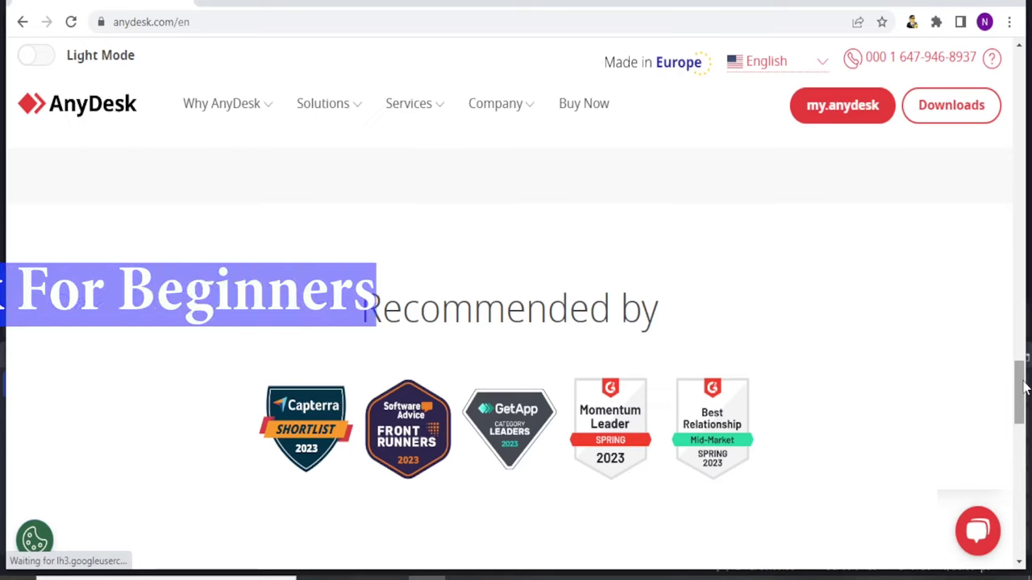
Go to the AnyDesk downloads page in Chrome
{"action": "mouse_move", "coordinate": [1024, 388]}
{"action": "left_mouse_down"}
{"action": "mouse_move", "coordinate": [1024, 333]}
{"action": "mouse_move", "coordinate": [1022, 382]}
{"action": "left_mouse_up"}
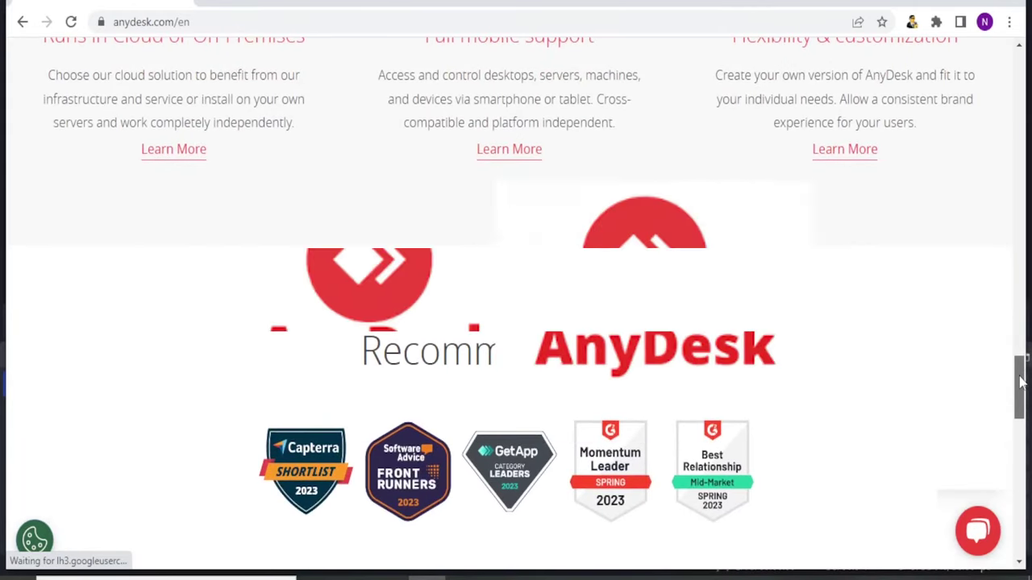
{"action": "left_click_drag", "start_coordinate": [1022, 382], "coordinate": [1028, 432]}
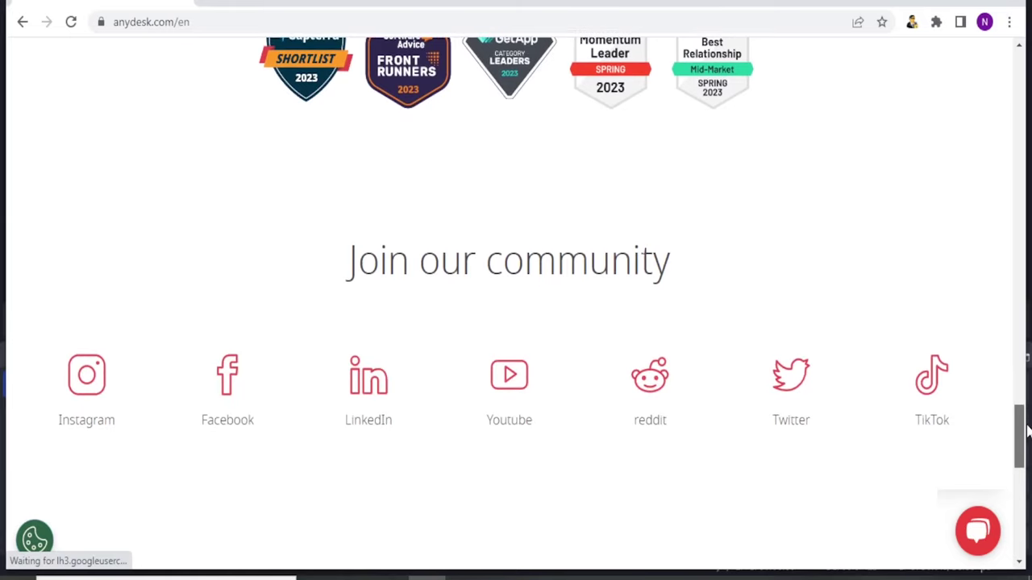
{"action": "left_click_drag", "start_coordinate": [1027, 432], "coordinate": [1028, 438]}
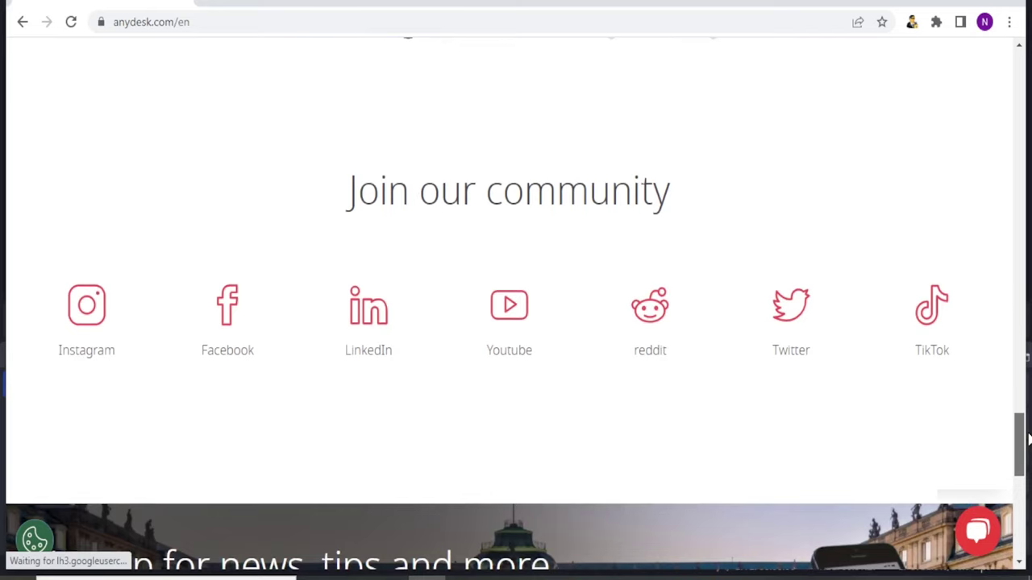
{"action": "left_click_drag", "start_coordinate": [1028, 438], "coordinate": [1028, 494]}
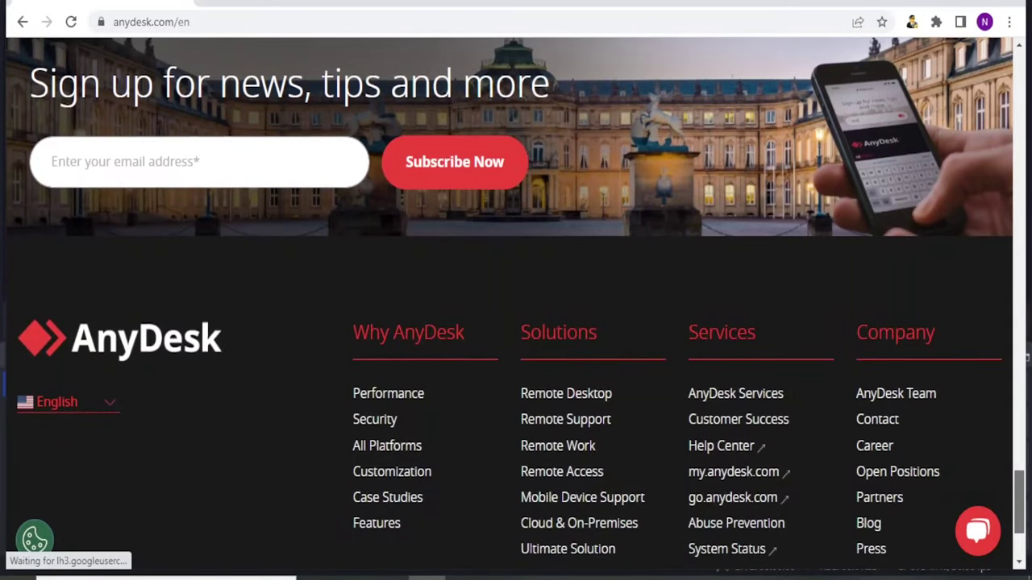
{"action": "left_click_drag", "start_coordinate": [1028, 493], "coordinate": [1028, 514]}
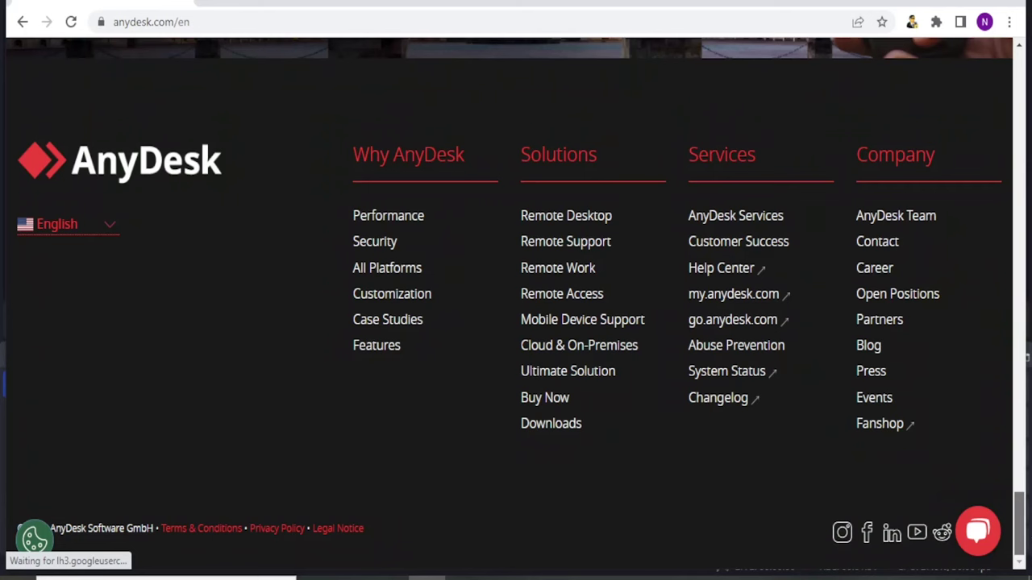
{"action": "scroll", "coordinate": [516, 242], "scroll_direction": "up", "scroll_amount": 4}
{"action": "scroll", "coordinate": [516, 322], "scroll_direction": "down", "scroll_amount": 2}
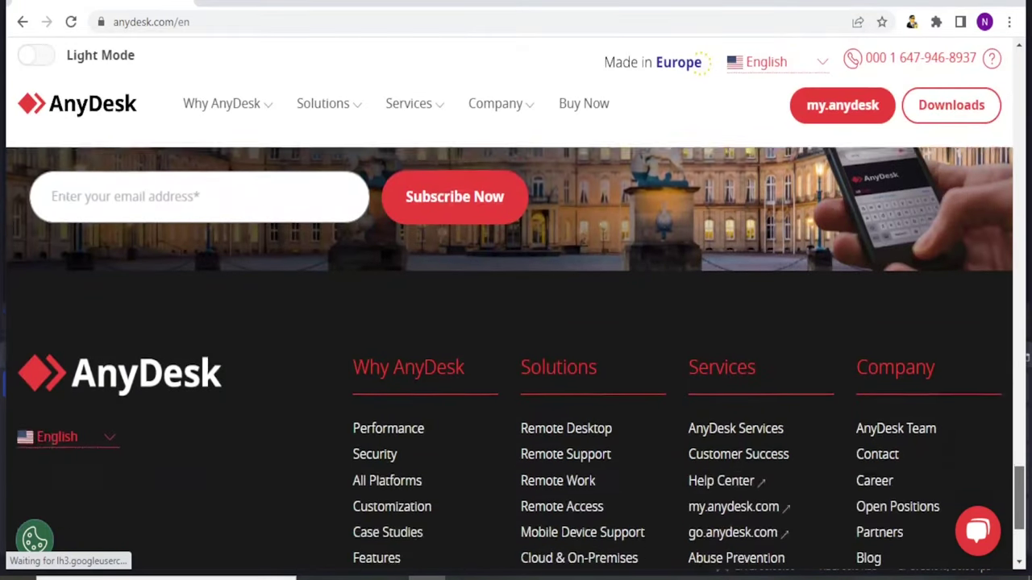
{"action": "scroll", "coordinate": [516, 322], "scroll_direction": "down", "scroll_amount": 2}
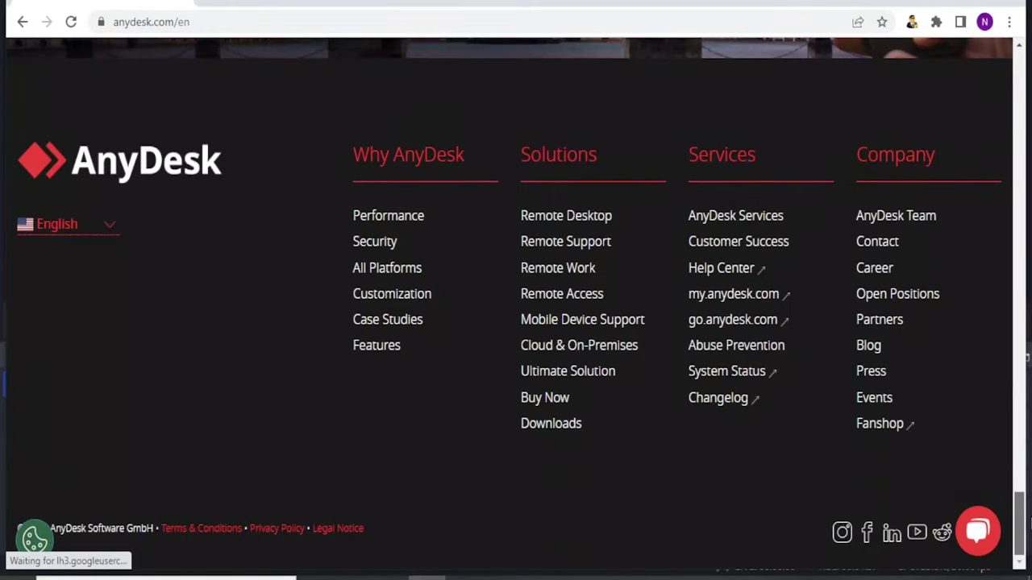
{"action": "scroll", "coordinate": [516, 322], "scroll_direction": "up", "scroll_amount": 5}
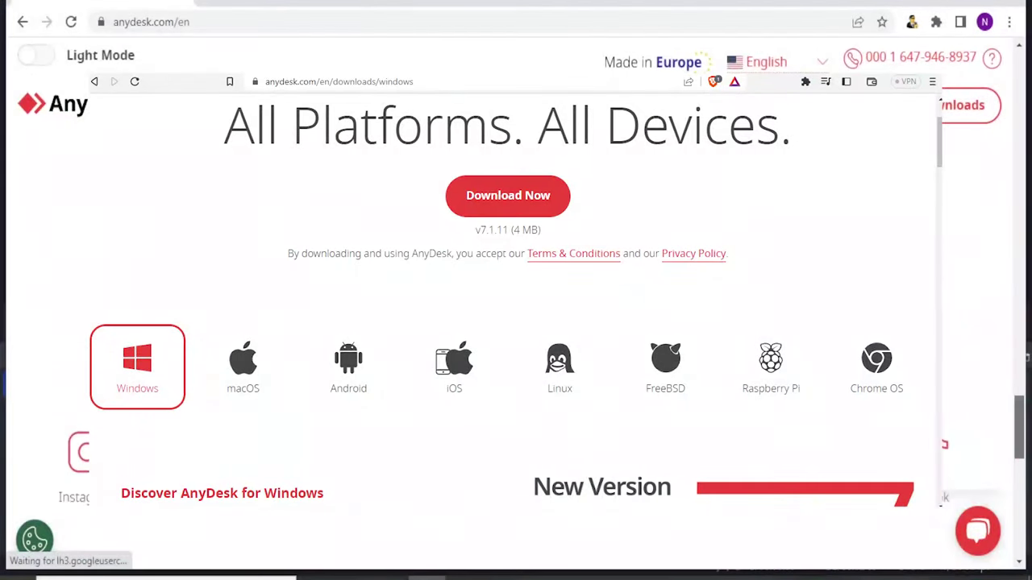
{"action": "scroll", "coordinate": [1028, 314], "scroll_direction": "up", "scroll_amount": 5}
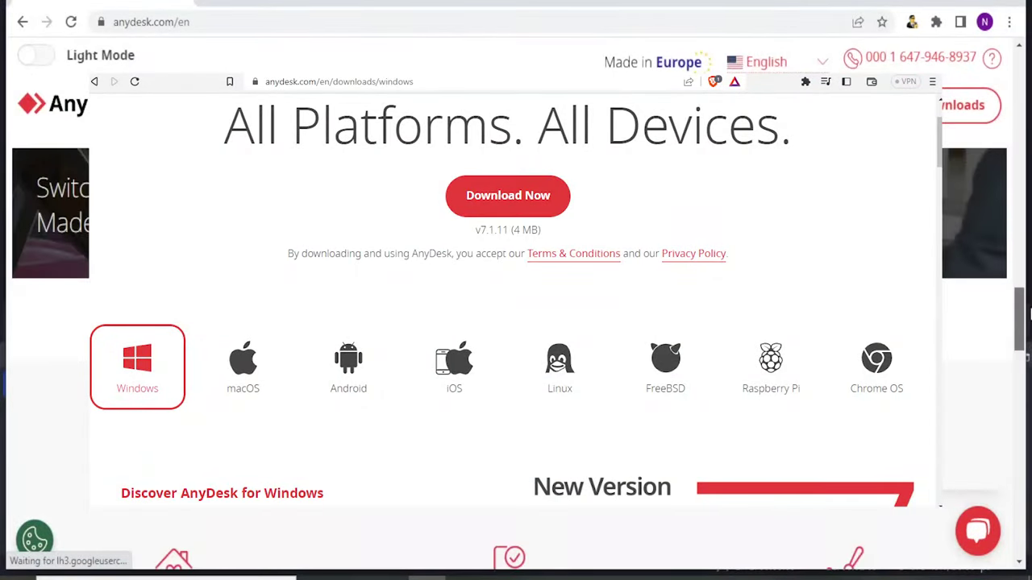
{"action": "left_click_drag", "start_coordinate": [1028, 314], "coordinate": [1023, 93]}
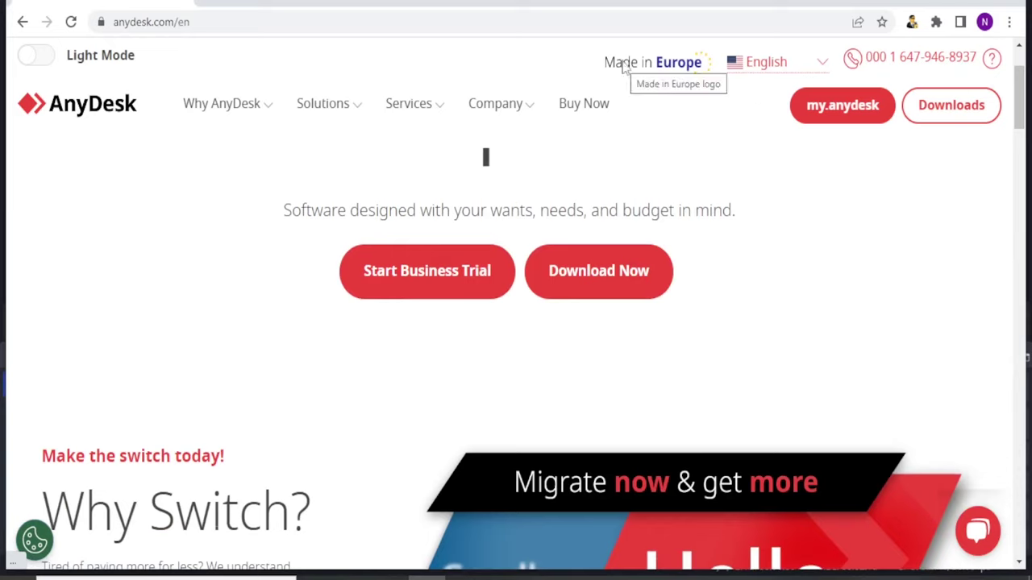
{"action": "left_click", "coordinate": [286, 25]}
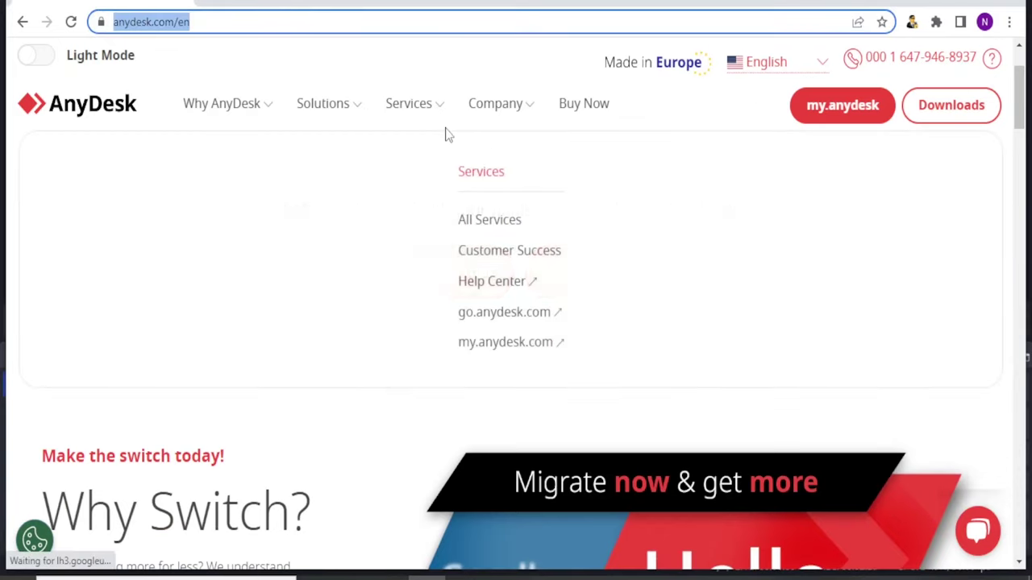
{"action": "mouse_move", "coordinate": [495, 103]}
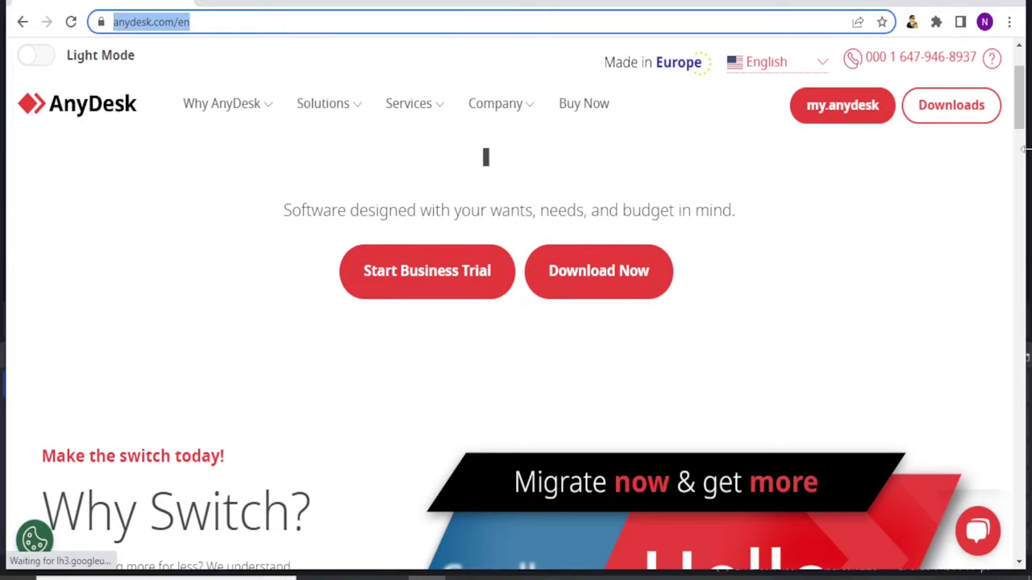
{"action": "left_click", "coordinate": [973, 120]}
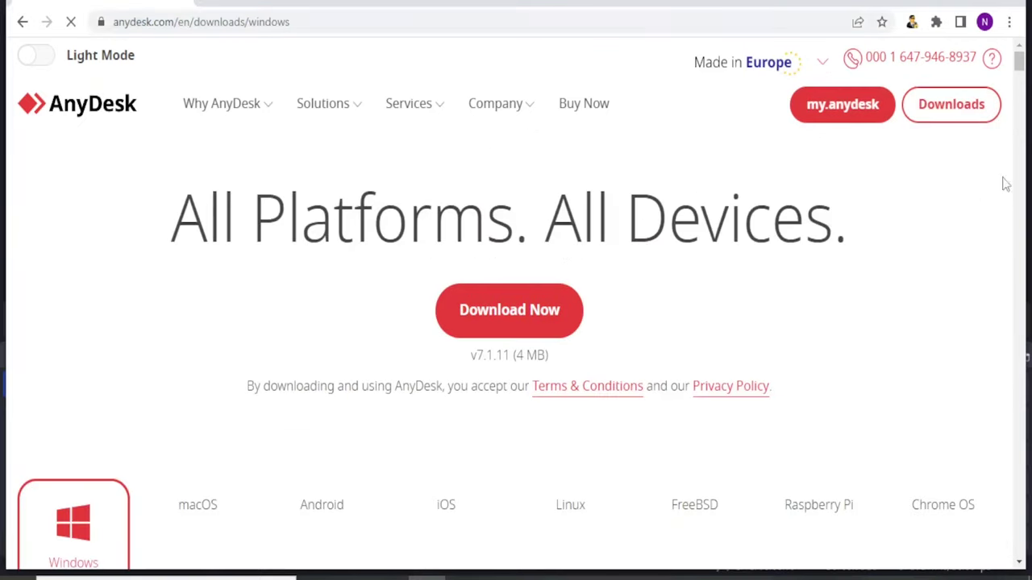
Download the Windows AnyDesk 7.1.11 installer and show it in File Explorer's Downloads folder
{"action": "scroll", "coordinate": [1021, 68], "scroll_direction": "down", "scroll_amount": 3}
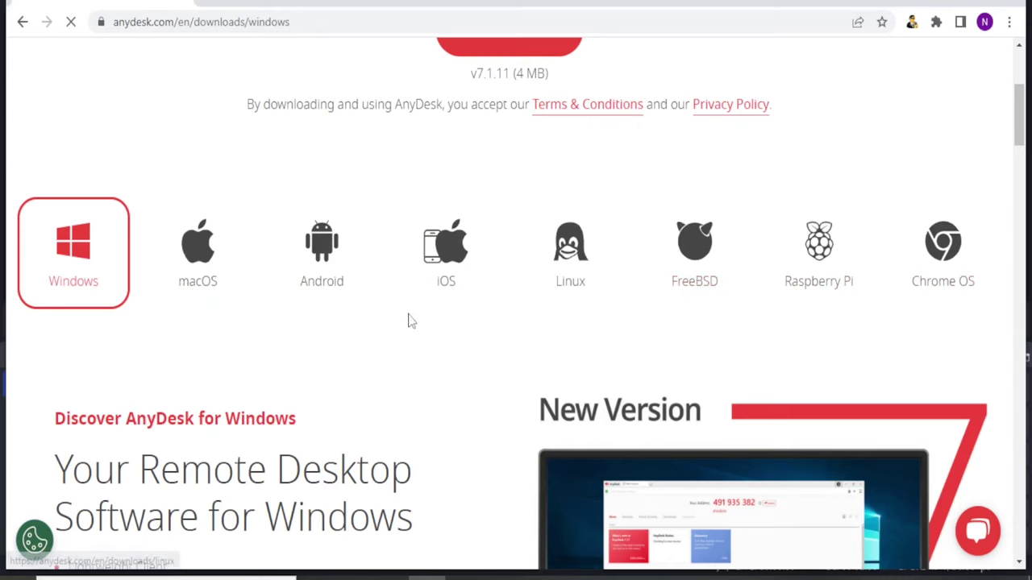
{"action": "left_click", "coordinate": [81, 274]}
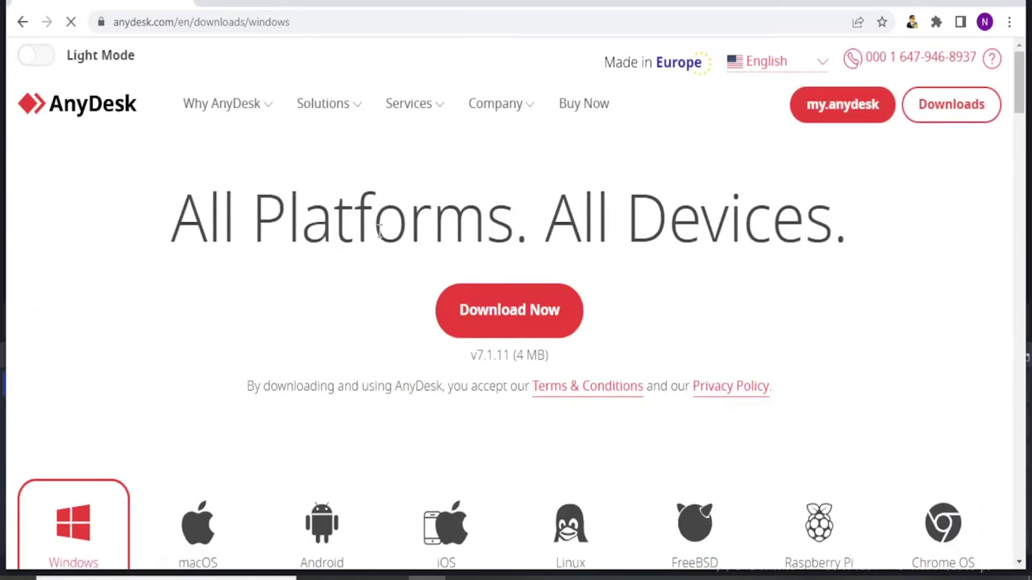
{"action": "left_click", "coordinate": [497, 324]}
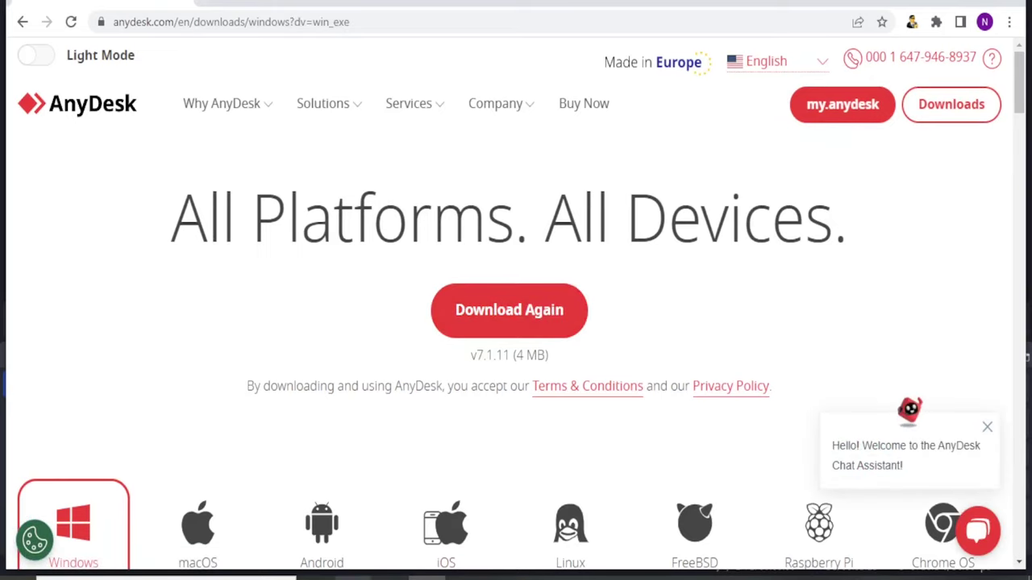
{"action": "left_click", "coordinate": [353, 577]}
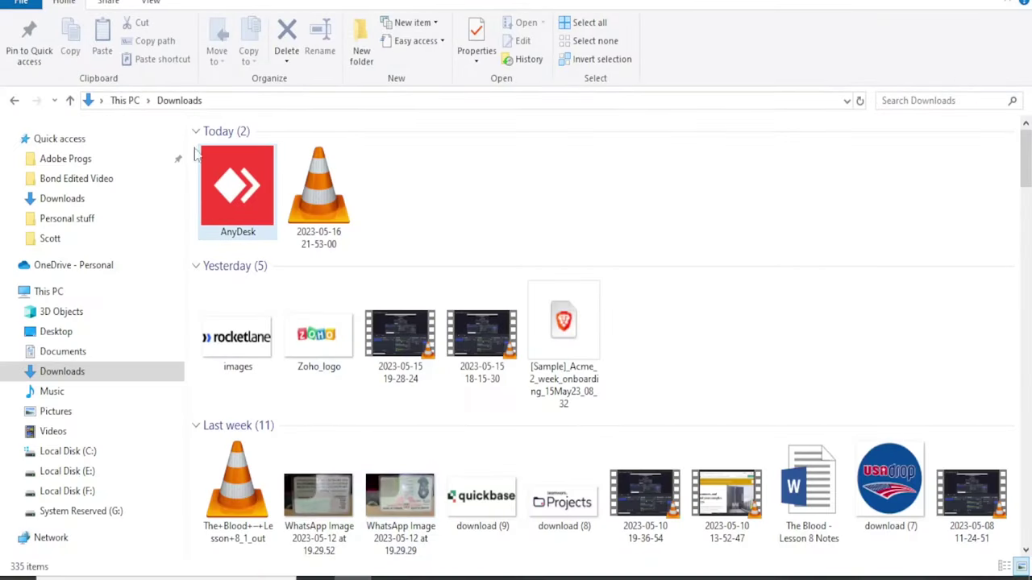
Launch the downloaded AnyDesk file from the Downloads folder
{"action": "double_click", "coordinate": [232, 169]}
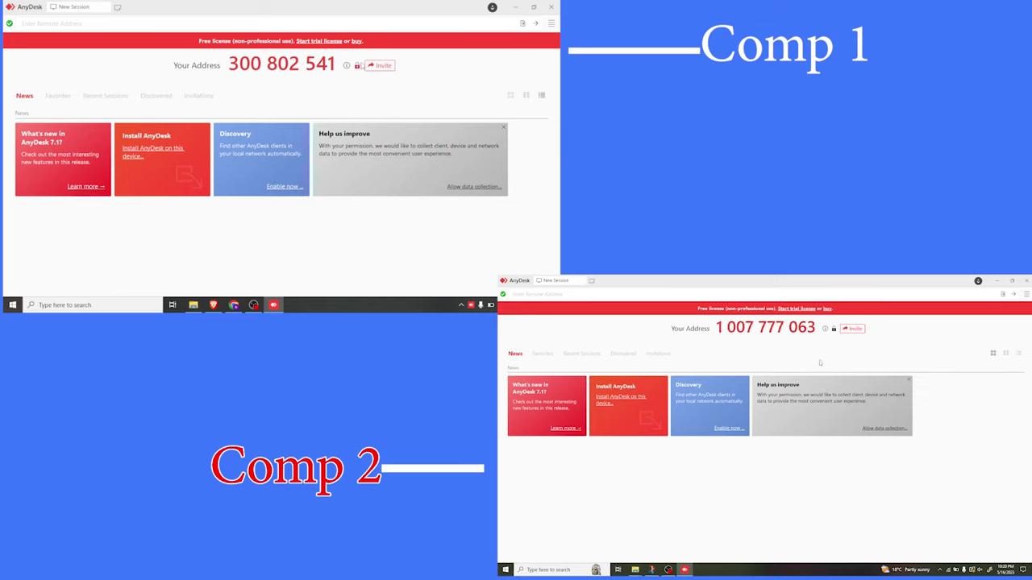
{"action": "left_click", "coordinate": [374, 67]}
{"action": "left_click", "coordinate": [374, 67]}
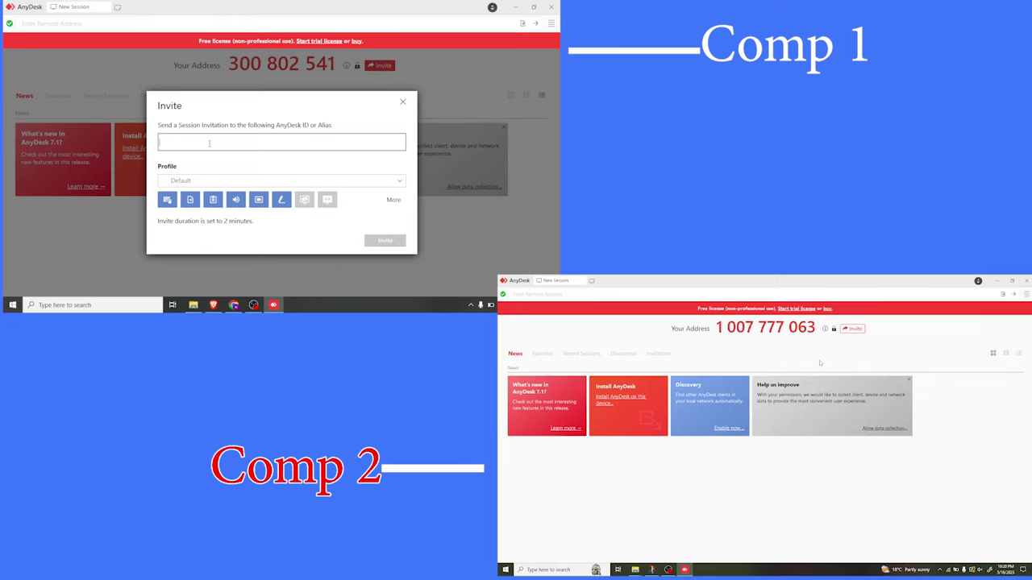
Enter Comp 2's AnyDesk ID as the invitation recipient and bring up the access profiles
{"action": "type", "text": "100"}
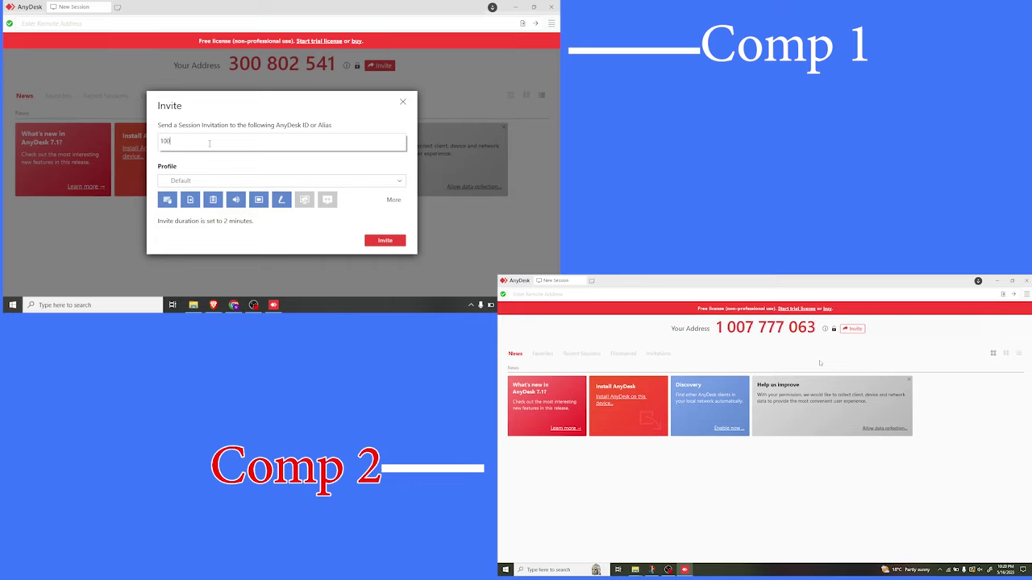
{"action": "type", "text": "7777063"}
{"action": "left_click", "coordinate": [377, 180]}
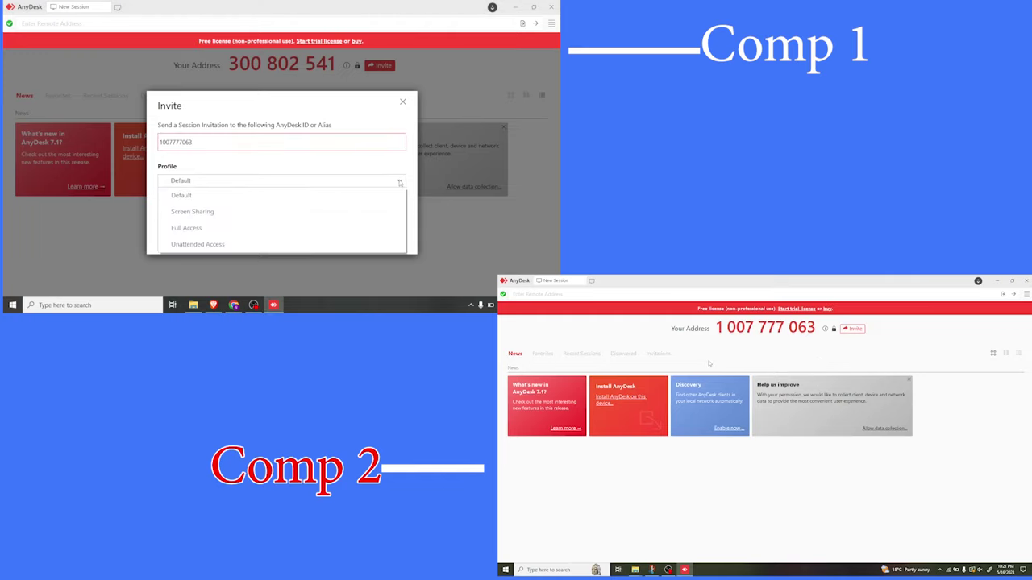
Review the Full Access permissions, then switch to Screen Sharing and review its permissions
{"action": "left_click", "coordinate": [190, 229]}
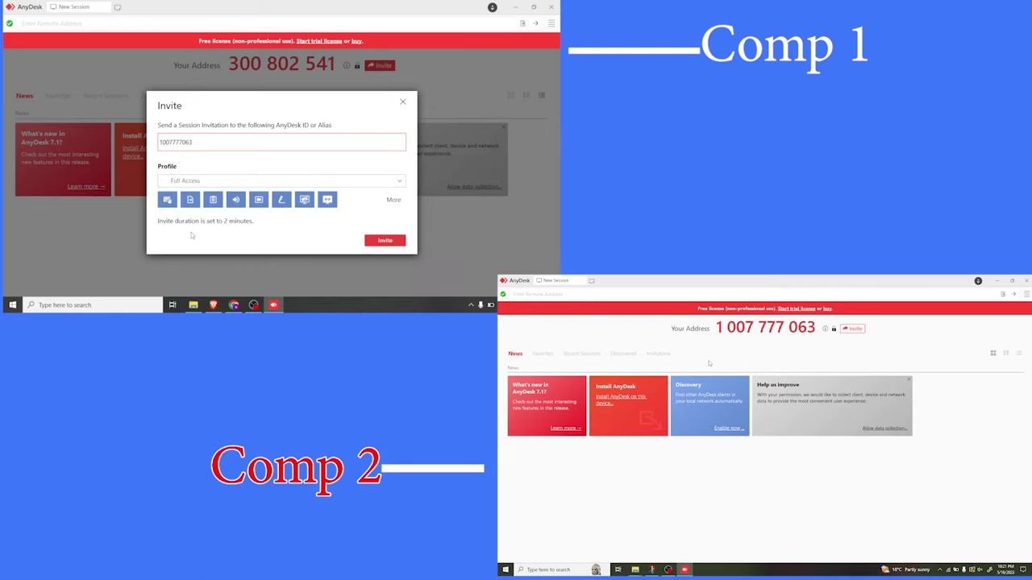
{"action": "left_click", "coordinate": [393, 199]}
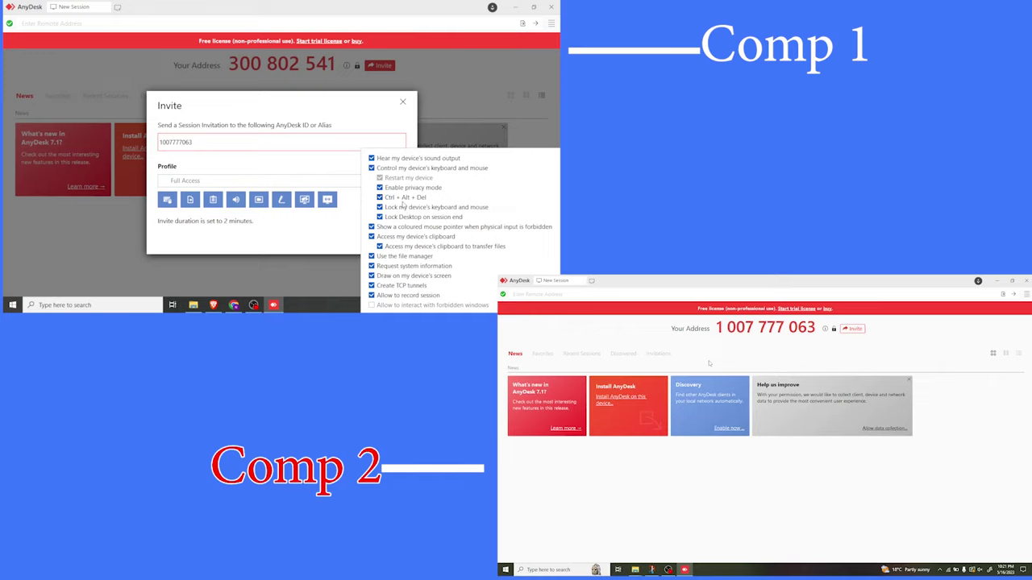
{"action": "left_click", "coordinate": [349, 192]}
{"action": "left_click", "coordinate": [345, 186]}
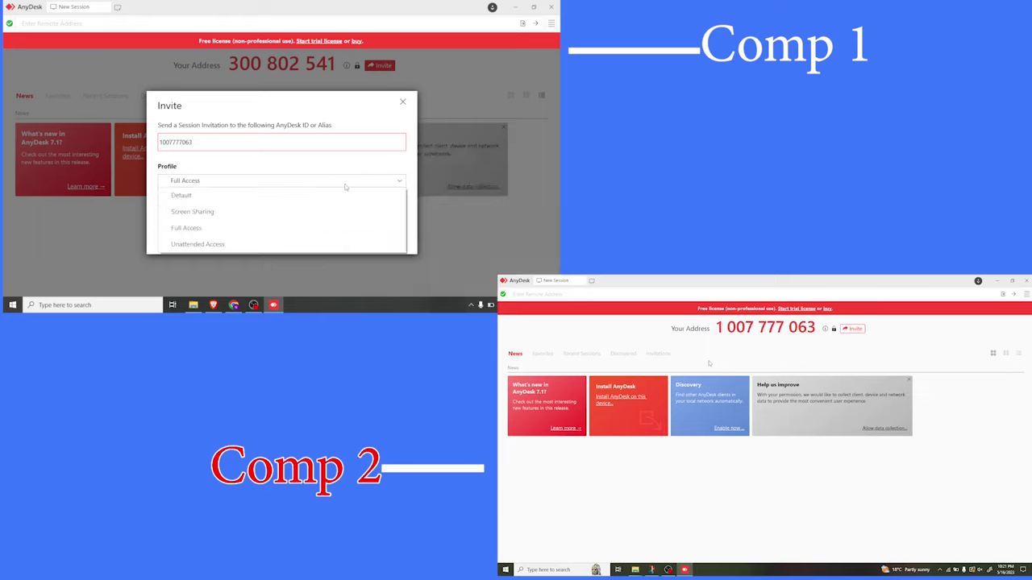
{"action": "left_click", "coordinate": [223, 212]}
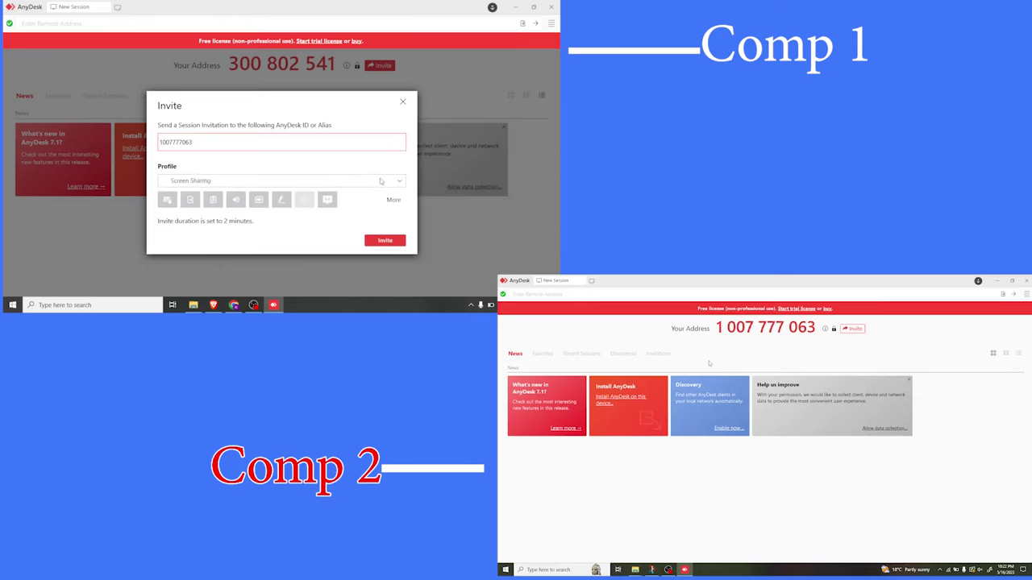
{"action": "left_click", "coordinate": [391, 198]}
Switch the profile to Unattended Access and send the invitation to Comp 2
{"action": "left_click", "coordinate": [353, 183]}
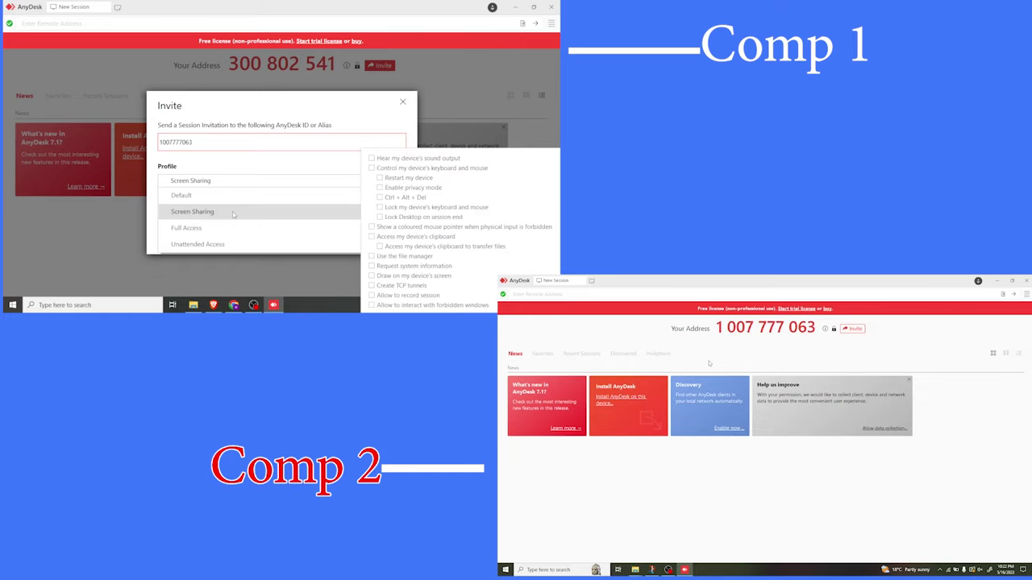
{"action": "left_click", "coordinate": [207, 244]}
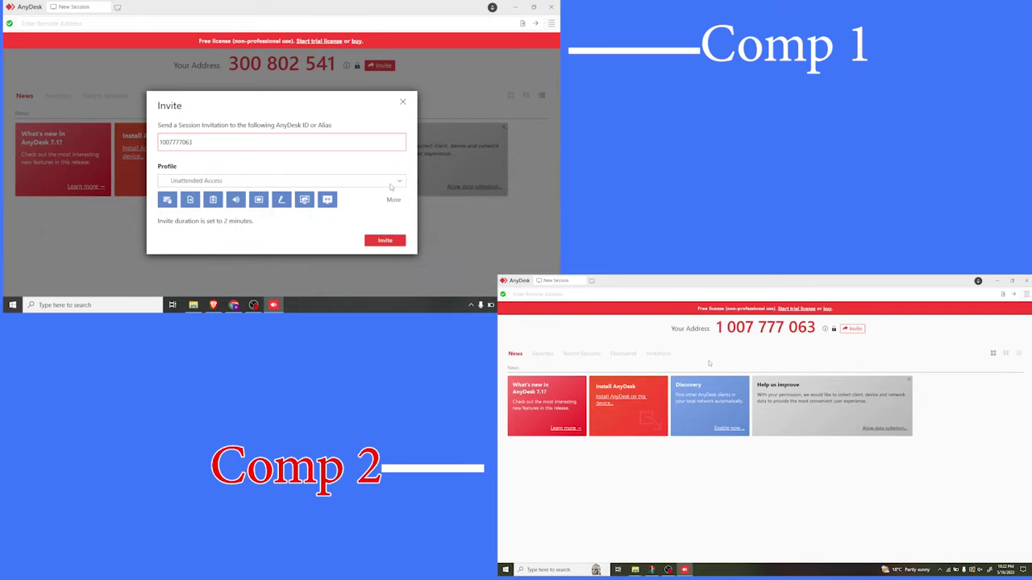
{"action": "mouse_move", "coordinate": [393, 199]}
{"action": "left_click", "coordinate": [376, 241]}
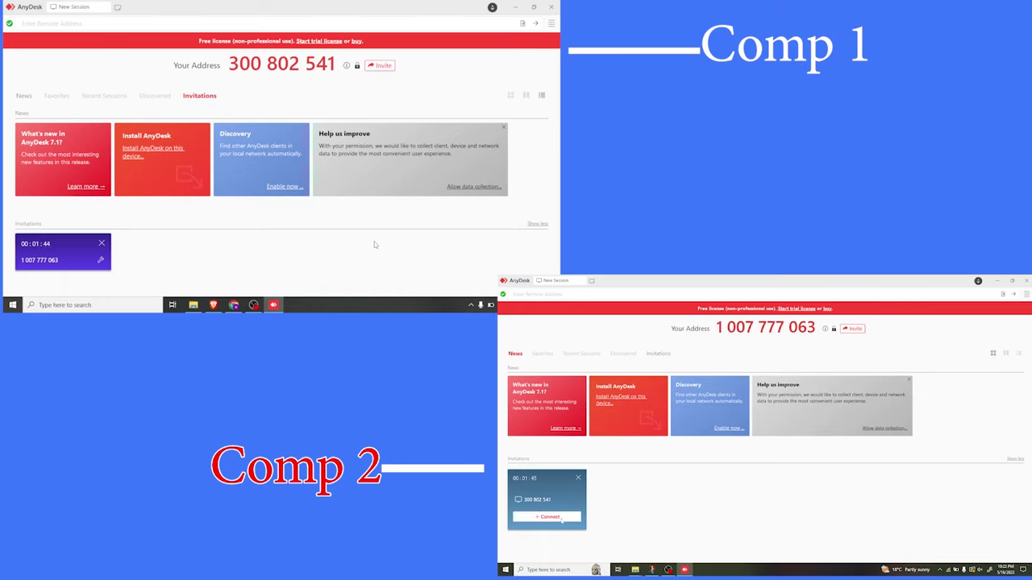
Accept the invitation on Comp 2 to connect to Comp 1
{"action": "left_click", "coordinate": [550, 518]}
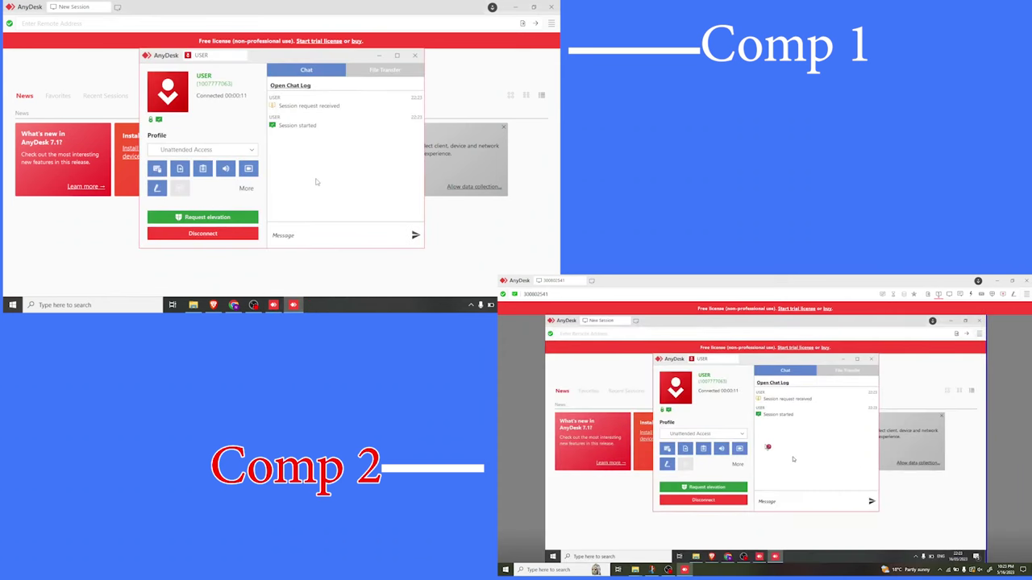
Bring up and dismiss the session permissions checklist twice
{"action": "right_click", "coordinate": [316, 182]}
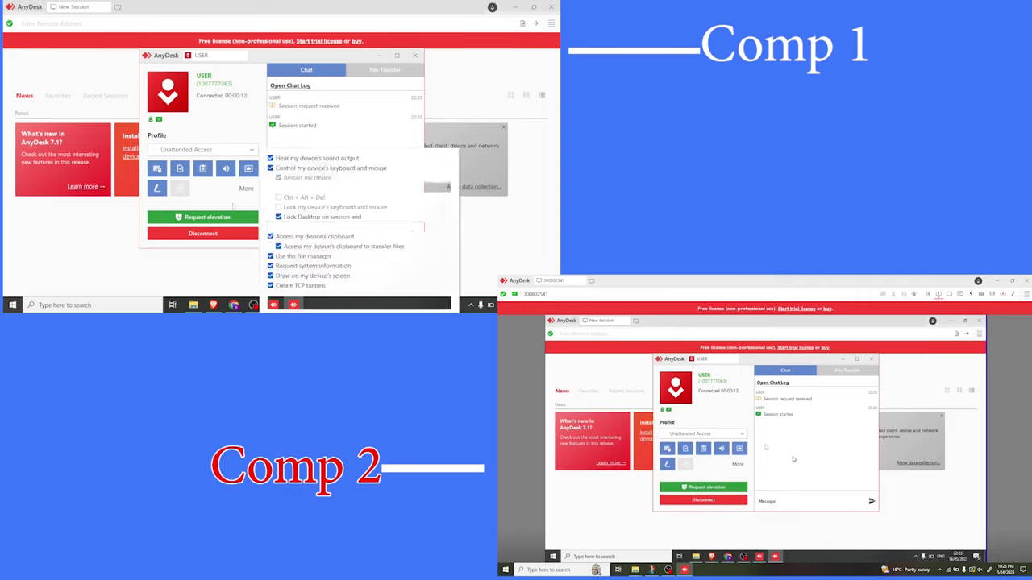
{"action": "key", "text": "Escape"}
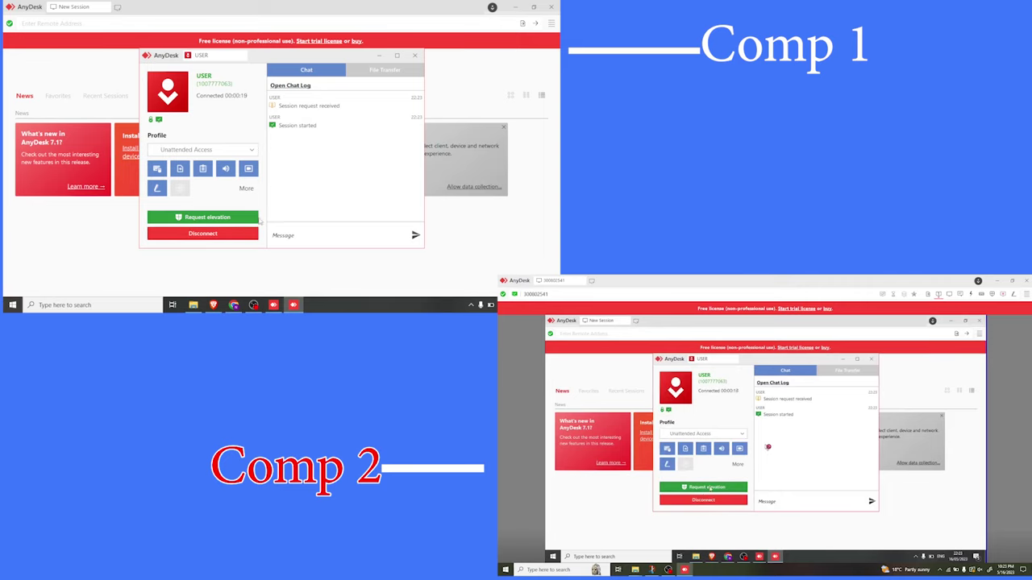
{"action": "right_click", "coordinate": [299, 176]}
{"action": "left_click", "coordinate": [396, 120]}
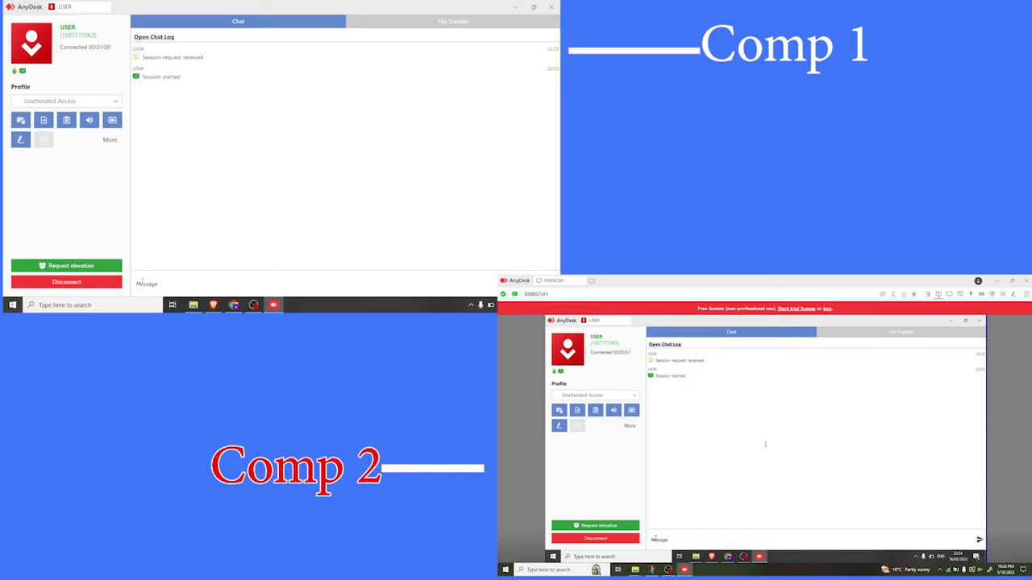
{"action": "left_click", "coordinate": [532, 6]}
Send a greeting chat message addressed to computer 2
{"action": "left_click", "coordinate": [151, 287]}
{"action": "type", "text": "Hi Njoshnet computer 2"}
{"action": "key", "text": "Return"}
Bring up and dismiss the session permission options in the AnyDesk window
{"action": "right_click", "coordinate": [126, 196]}
{"action": "left_click", "coordinate": [255, 152]}
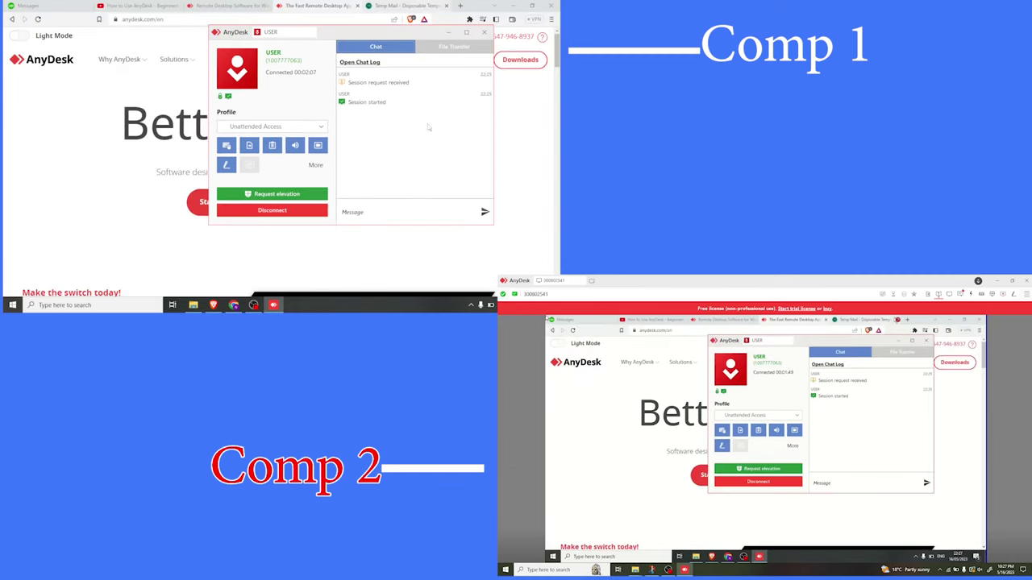
Switch the session to File Transfer, show the desktop, select icons, and restore AnyDesk
{"action": "left_click", "coordinate": [431, 50]}
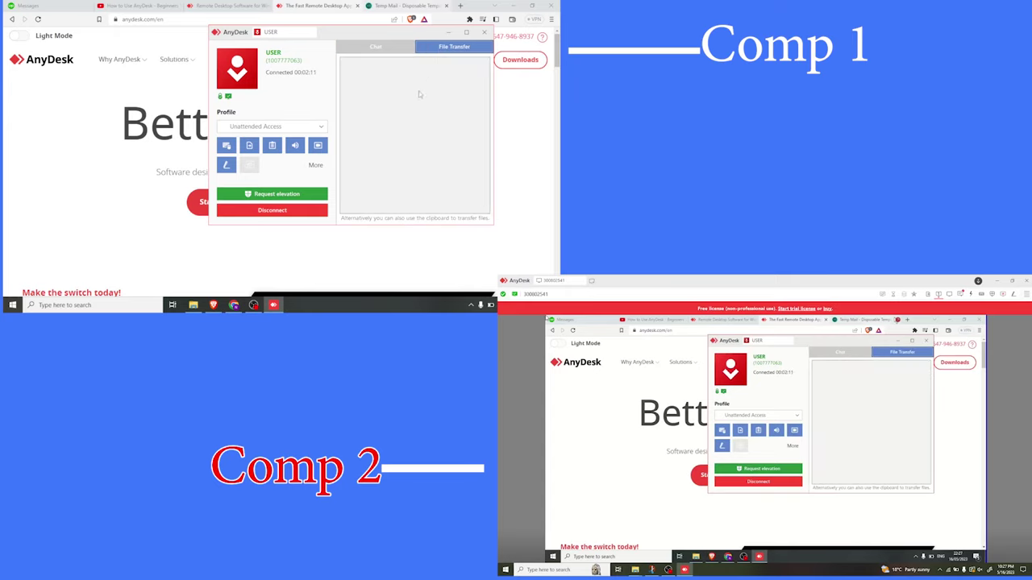
{"action": "left_click", "coordinate": [512, 7]}
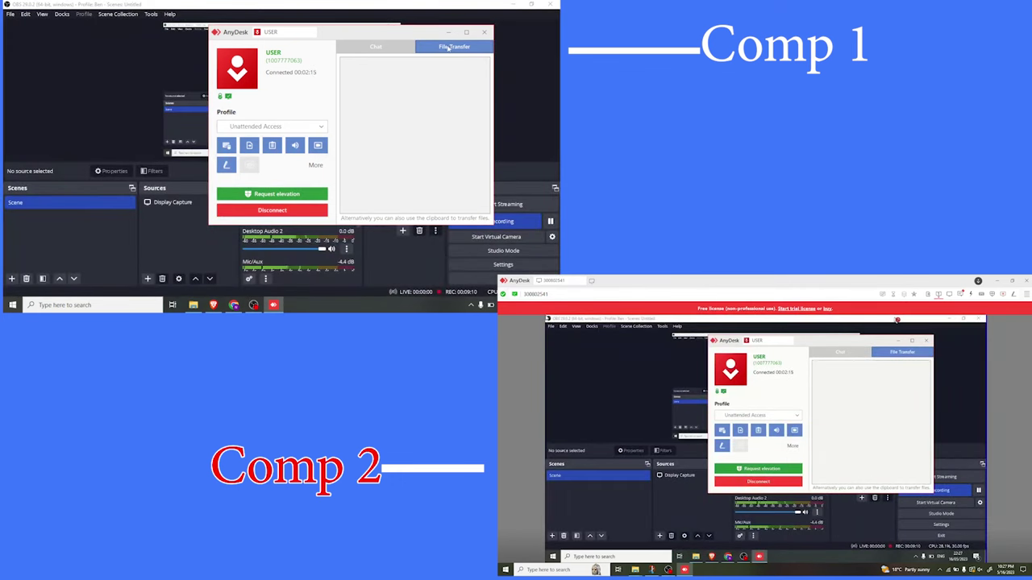
{"action": "key", "text": "super+d"}
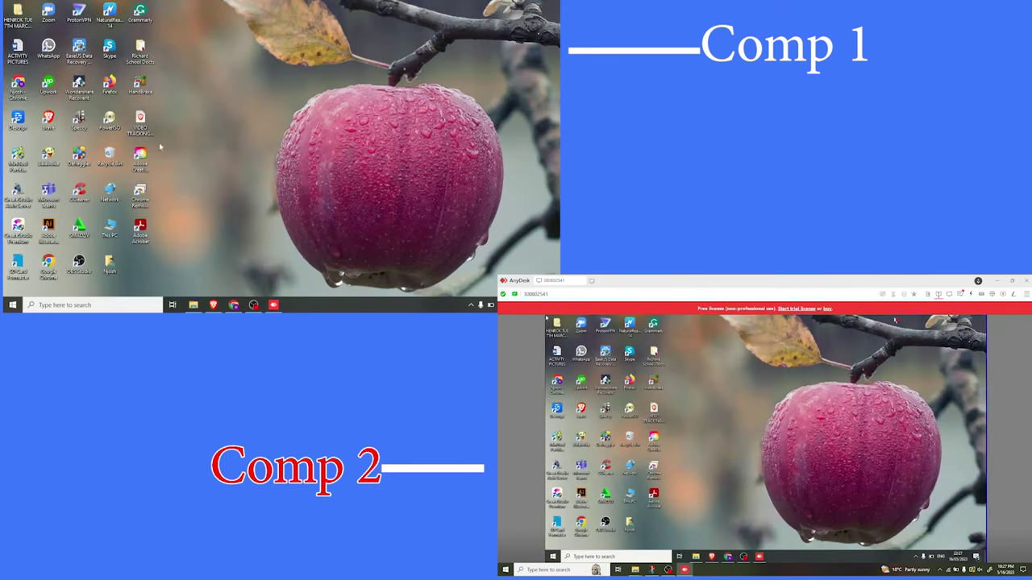
{"action": "left_click", "coordinate": [147, 135]}
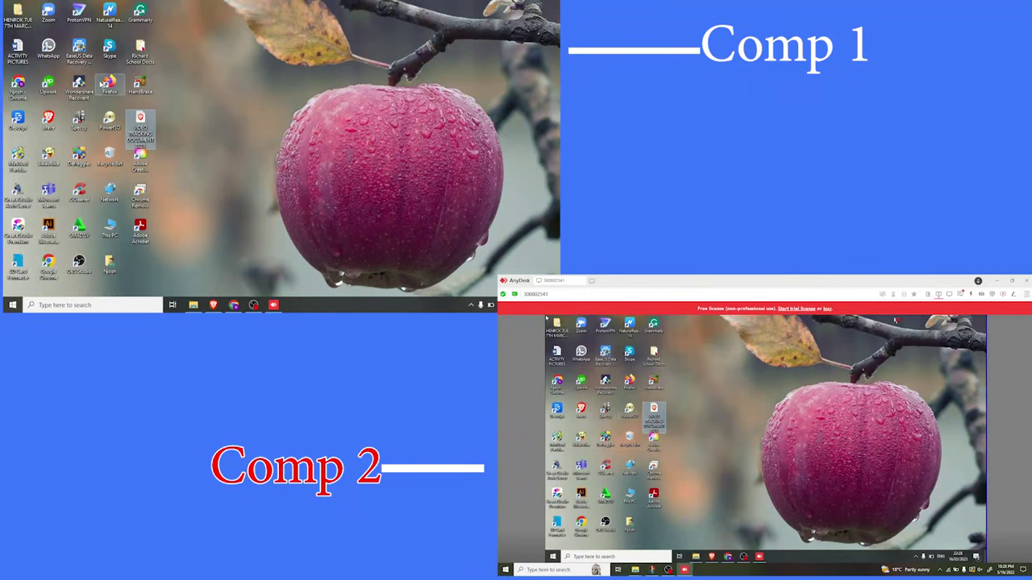
{"action": "left_click", "coordinate": [21, 29]}
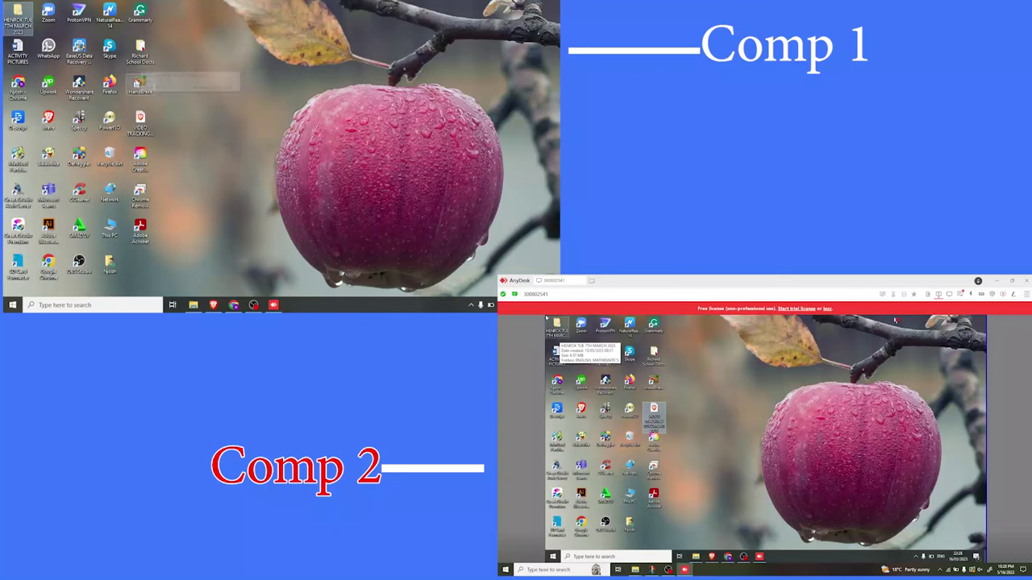
{"action": "left_click", "coordinate": [146, 86]}
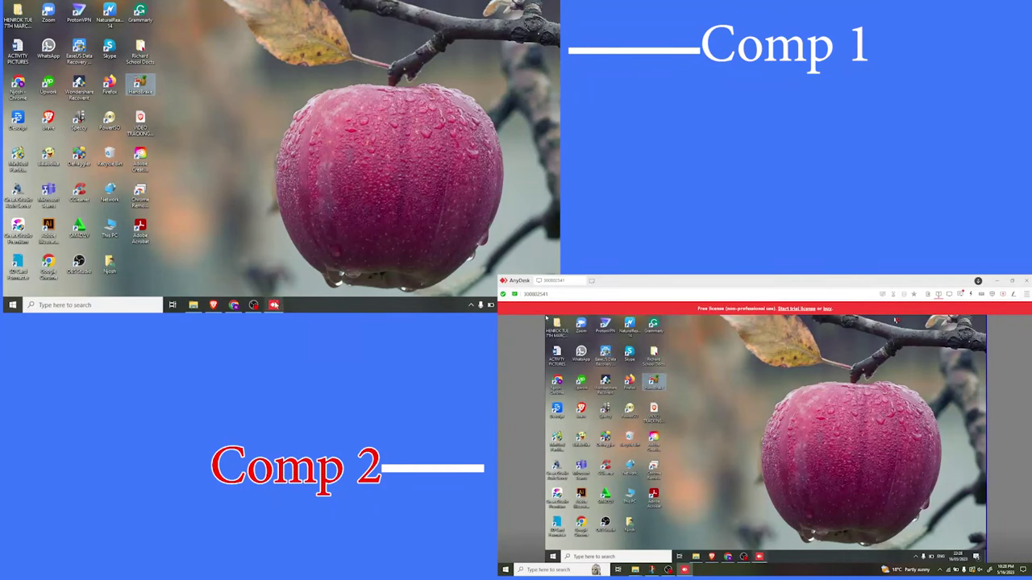
{"action": "mouse_move", "coordinate": [274, 305]}
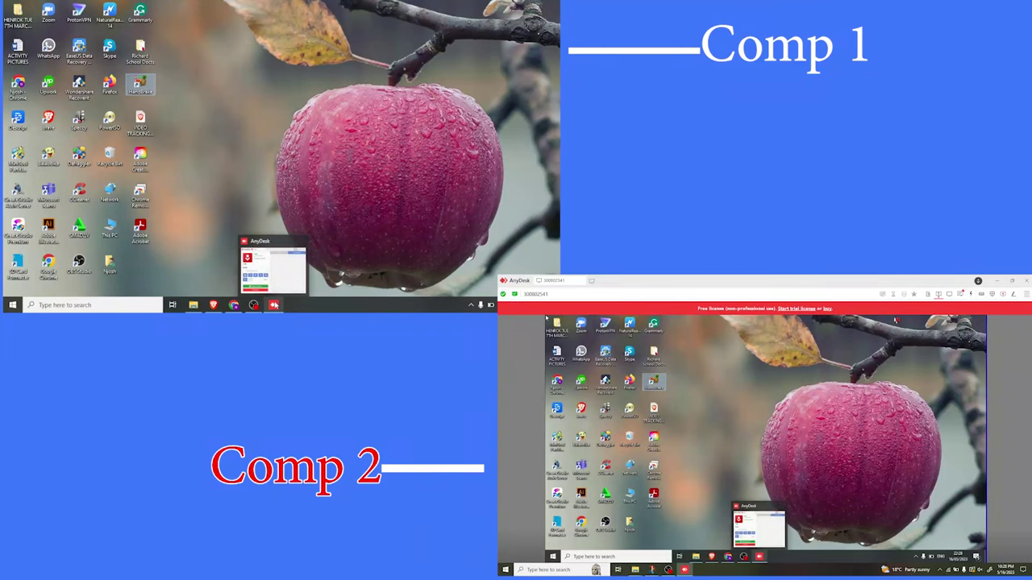
{"action": "left_click", "coordinate": [274, 305]}
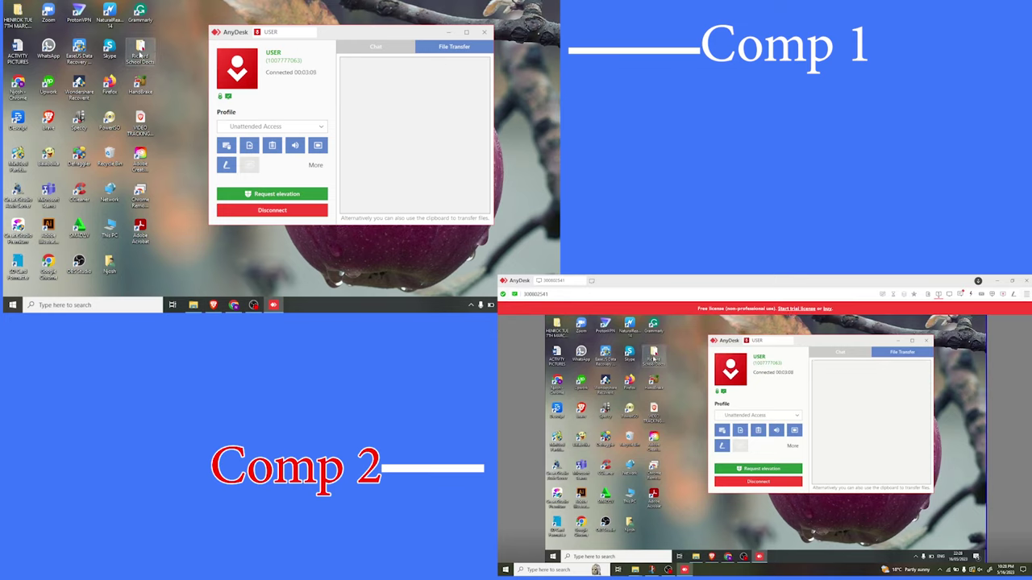
Select desktop shortcuts and open the Downloads folder in File Explorer
{"action": "left_click", "coordinate": [141, 125]}
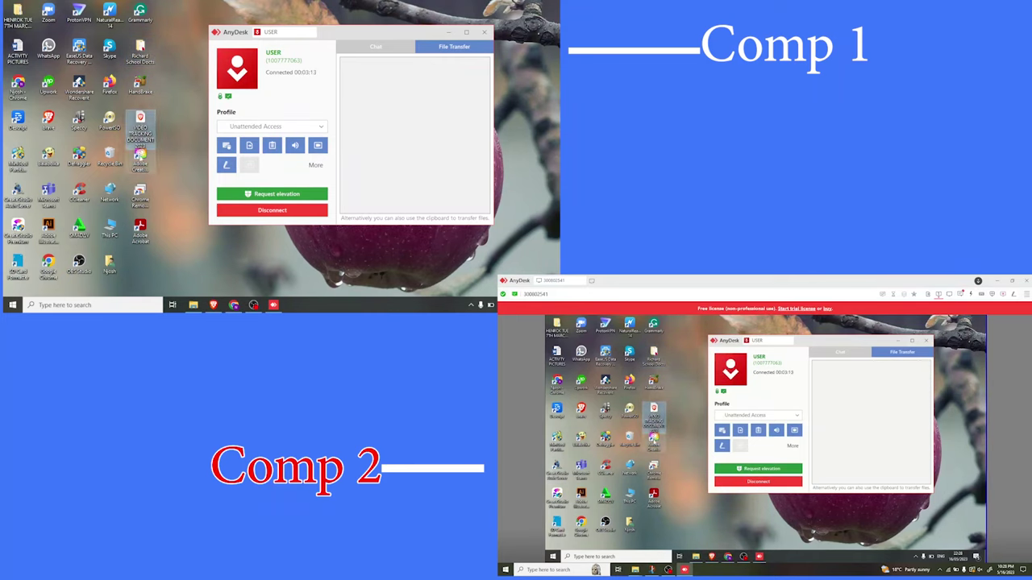
{"action": "left_click", "coordinate": [136, 195]}
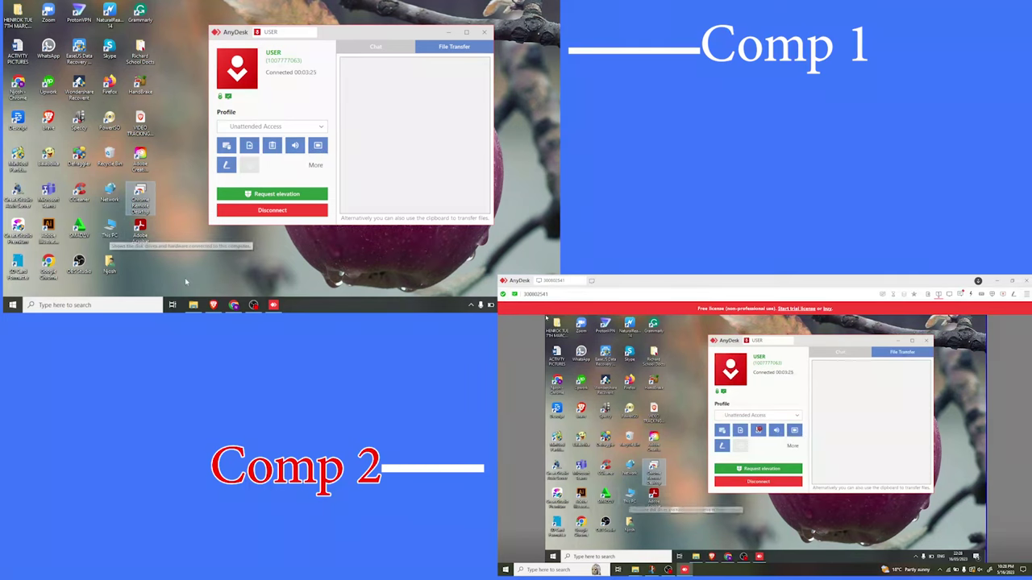
{"action": "left_click", "coordinate": [193, 304]}
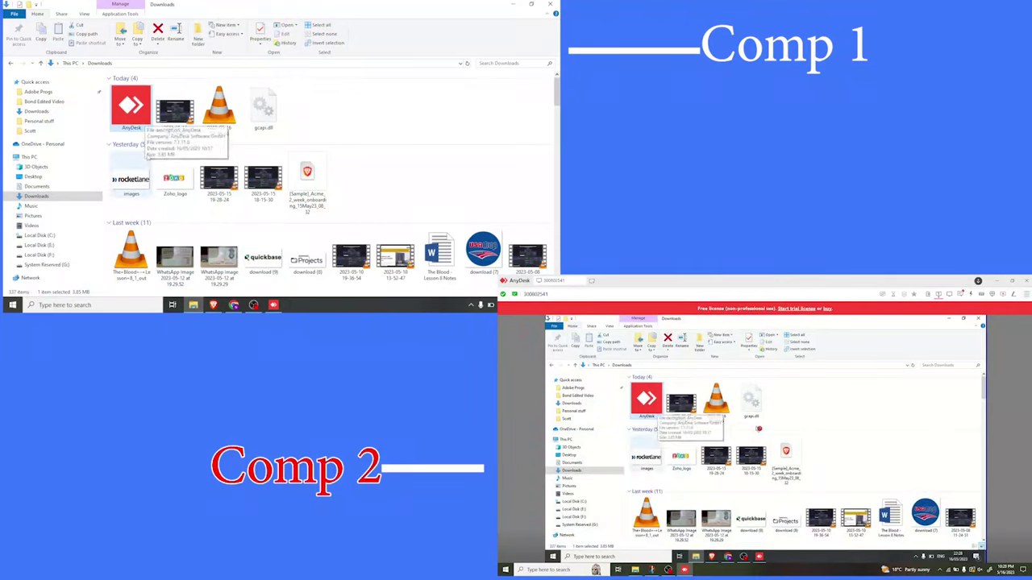
Copy the images file and paste it into Downloads as 'images - Copy'
{"action": "left_click", "coordinate": [143, 179]}
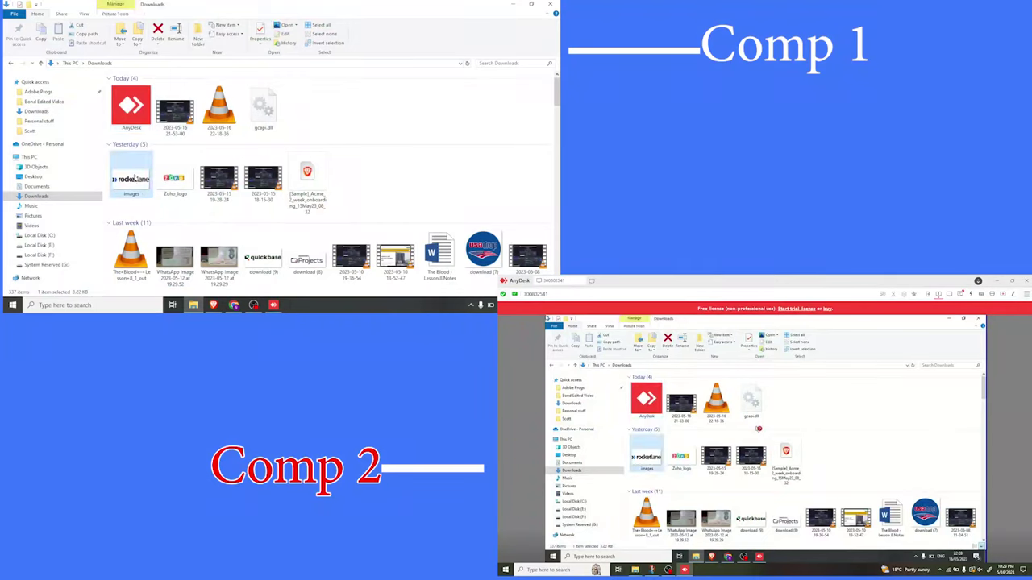
{"action": "right_click", "coordinate": [135, 179]}
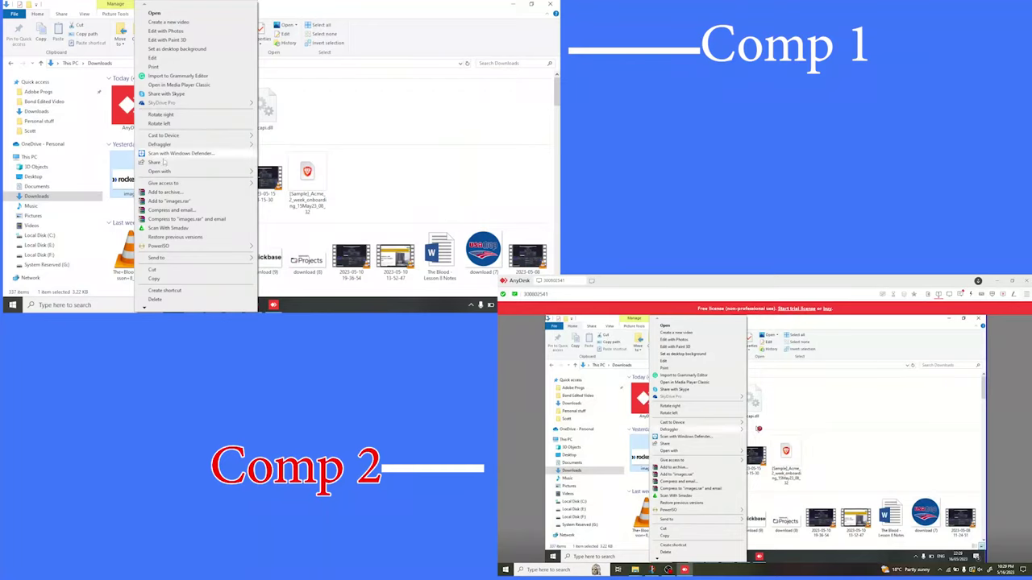
{"action": "left_click", "coordinate": [157, 280]}
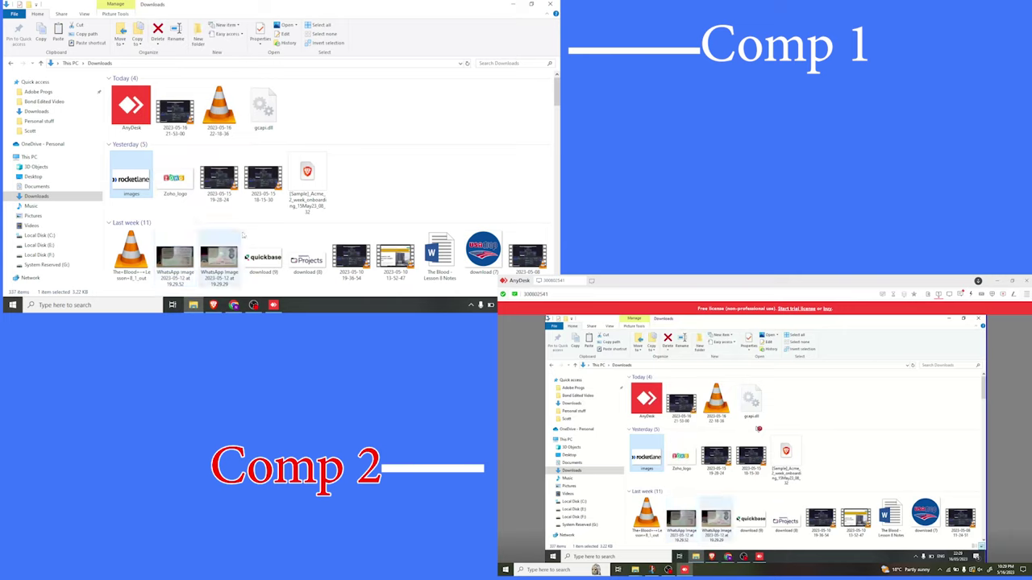
{"action": "right_click", "coordinate": [331, 113]}
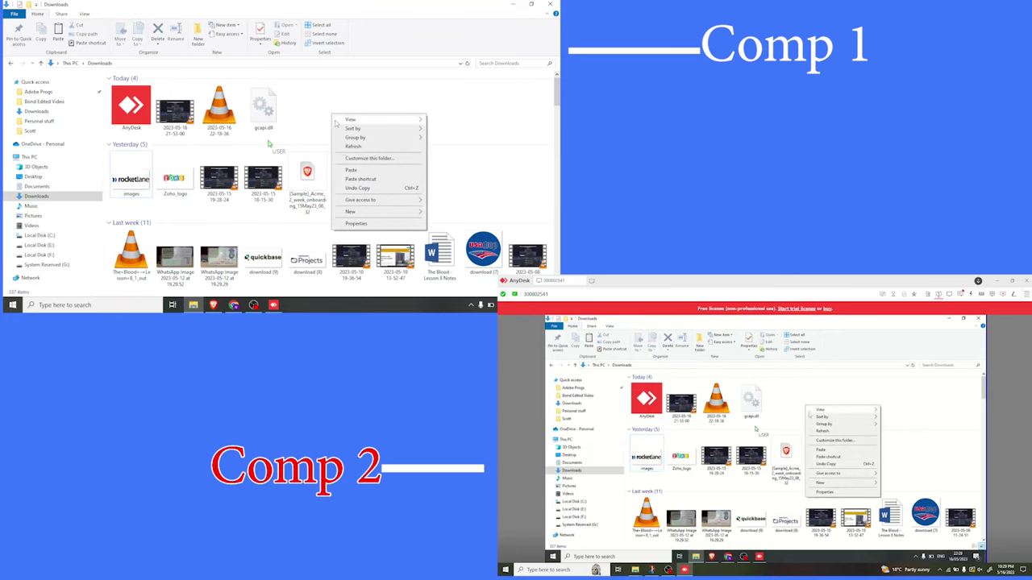
{"action": "left_click", "coordinate": [349, 171]}
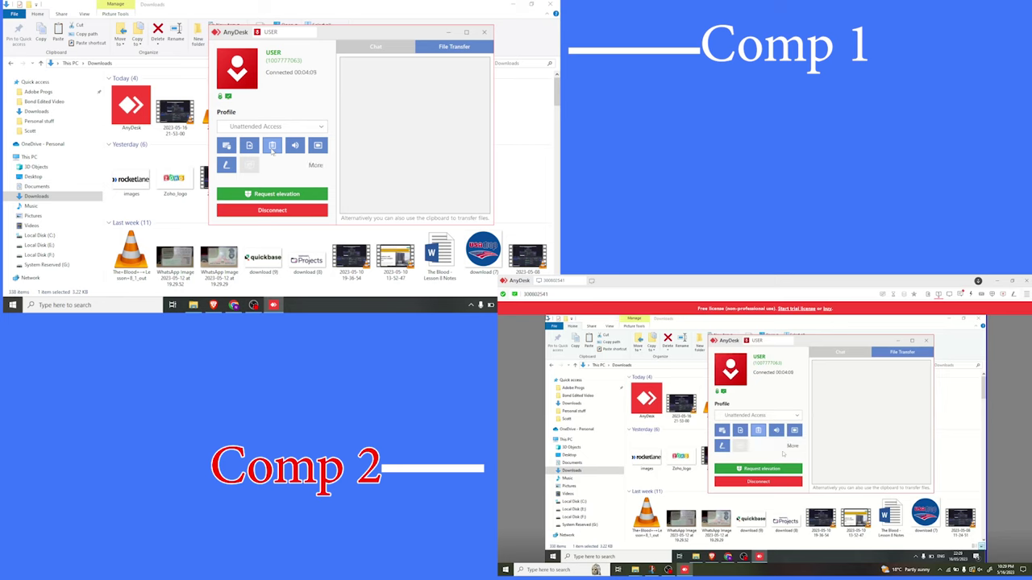
Open and close the session permission list twice
{"action": "left_click", "coordinate": [321, 165]}
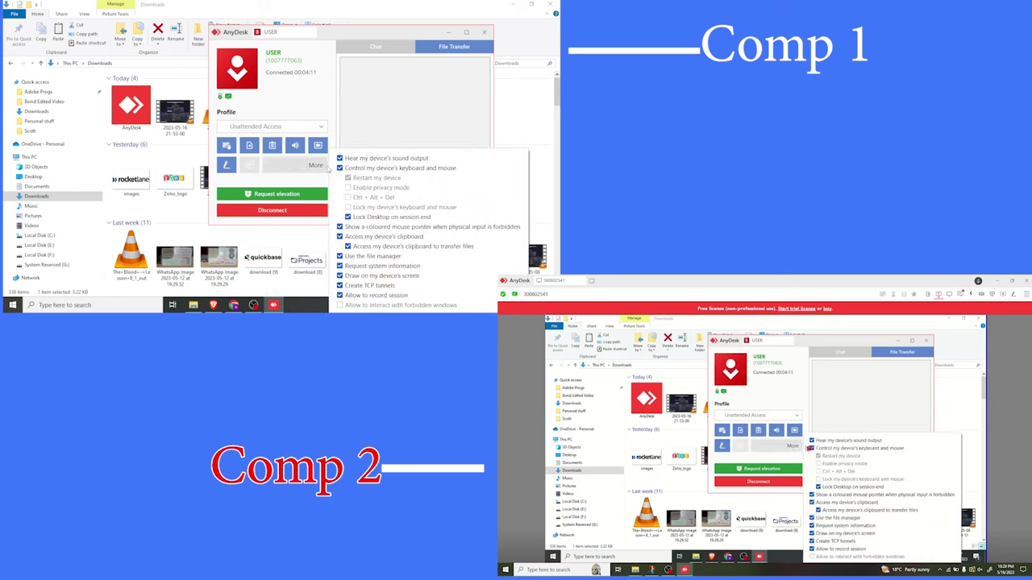
{"action": "left_click", "coordinate": [362, 146]}
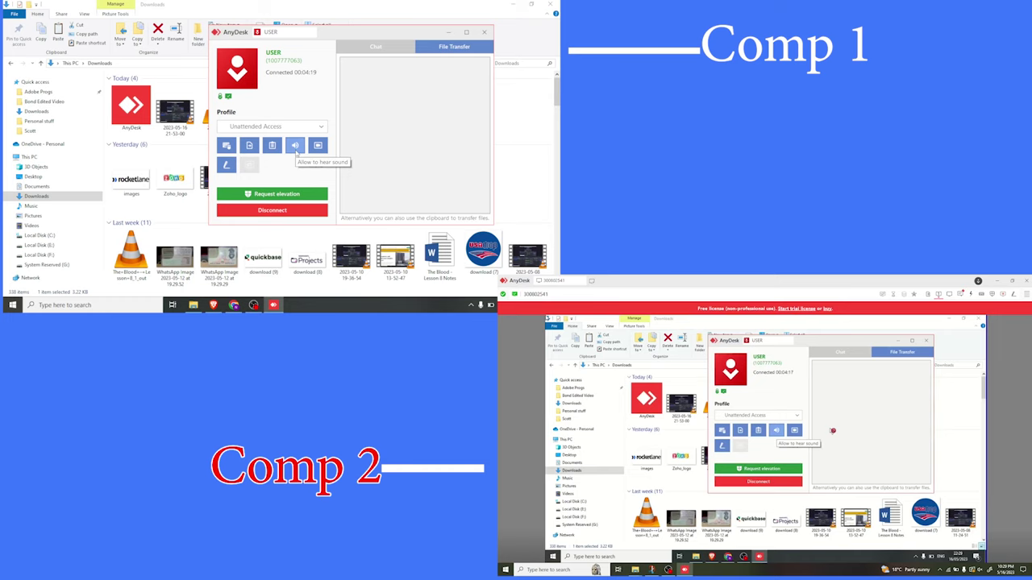
{"action": "left_click", "coordinate": [315, 164]}
{"action": "left_click", "coordinate": [315, 165]}
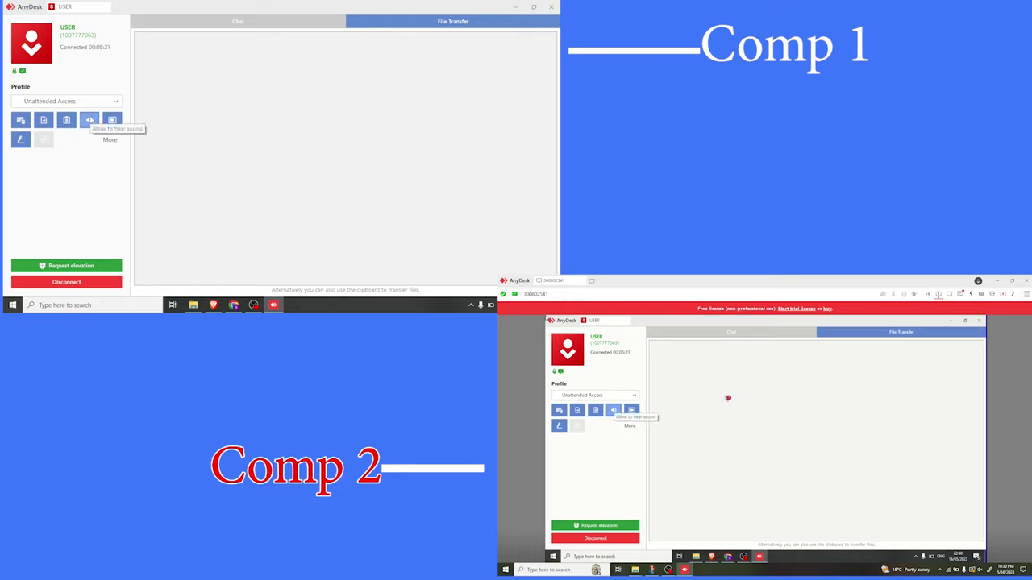
Mute the remote device's sound, then turn sound back on from the session permission list
{"action": "left_click", "coordinate": [89, 120]}
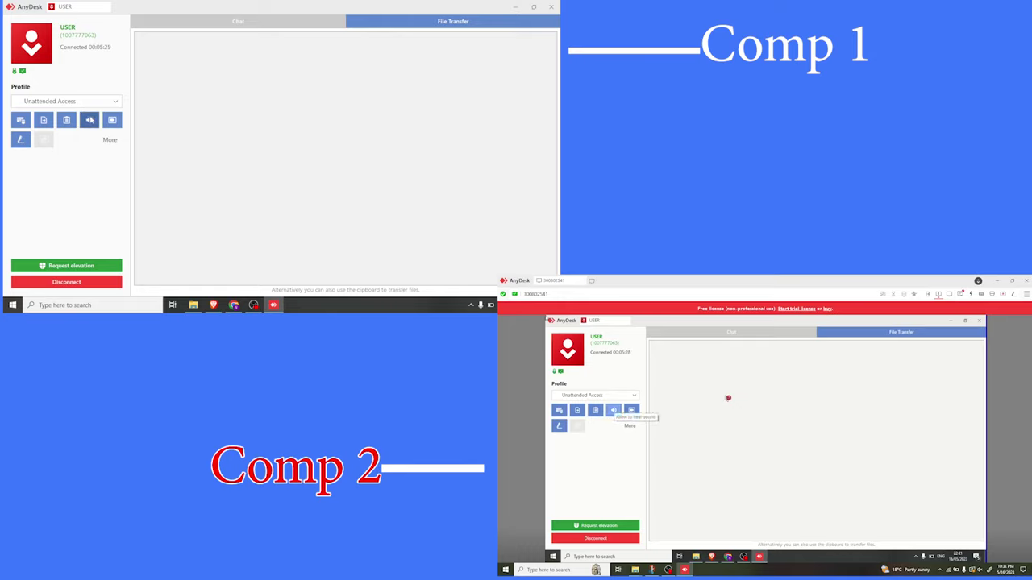
{"action": "left_click", "coordinate": [110, 140]}
{"action": "left_click", "coordinate": [80, 193]}
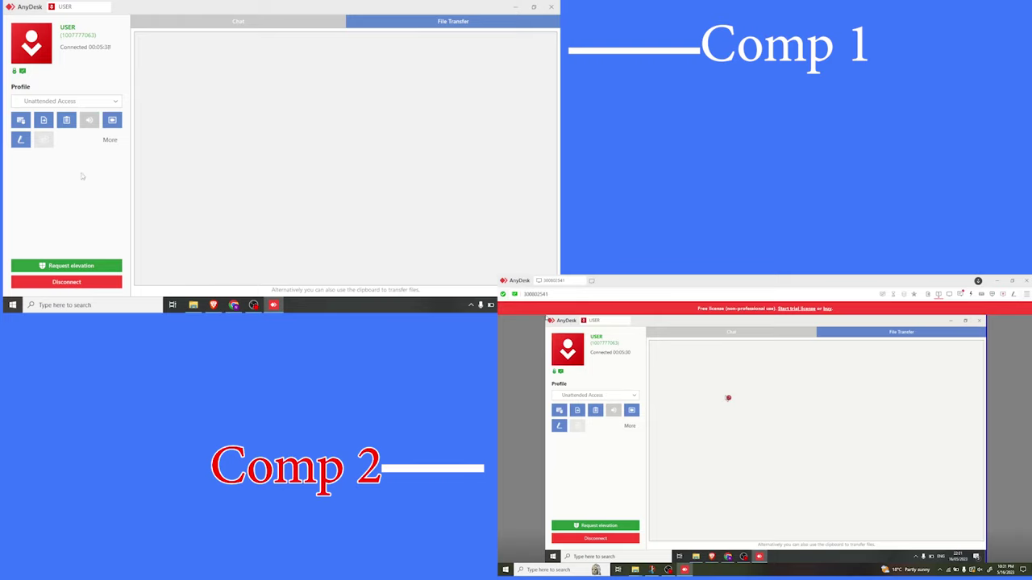
{"action": "left_click", "coordinate": [110, 139]}
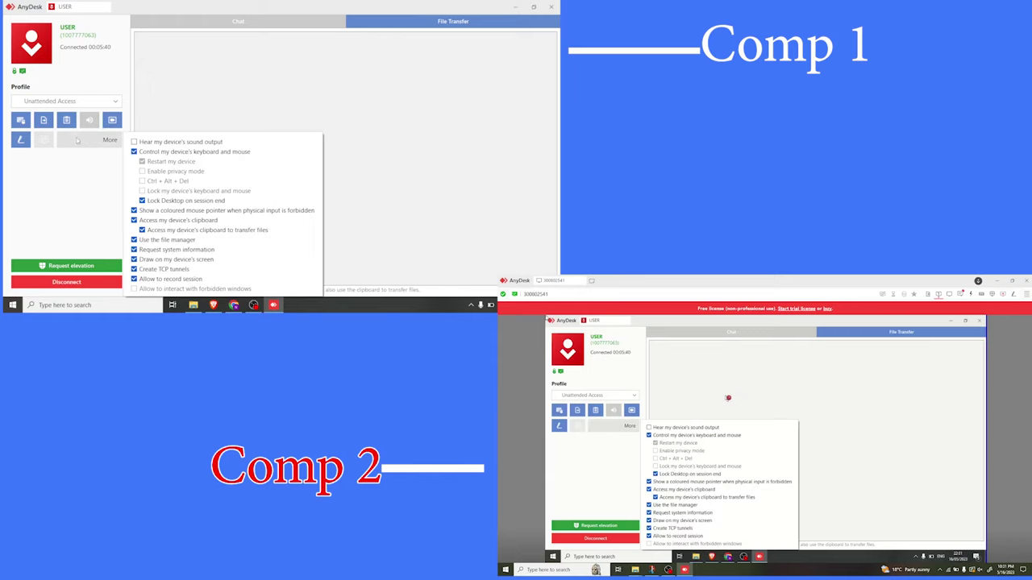
{"action": "left_click", "coordinate": [69, 123]}
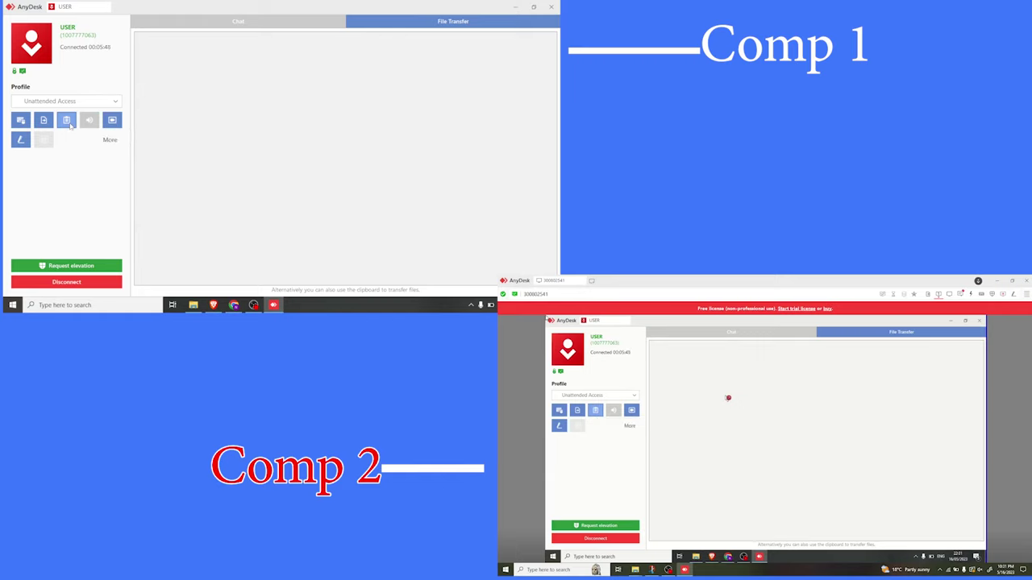
Block and re-allow clipboard access, review the permissions, then bring Chrome's AnyDesk download page forward
{"action": "left_click", "coordinate": [69, 124]}
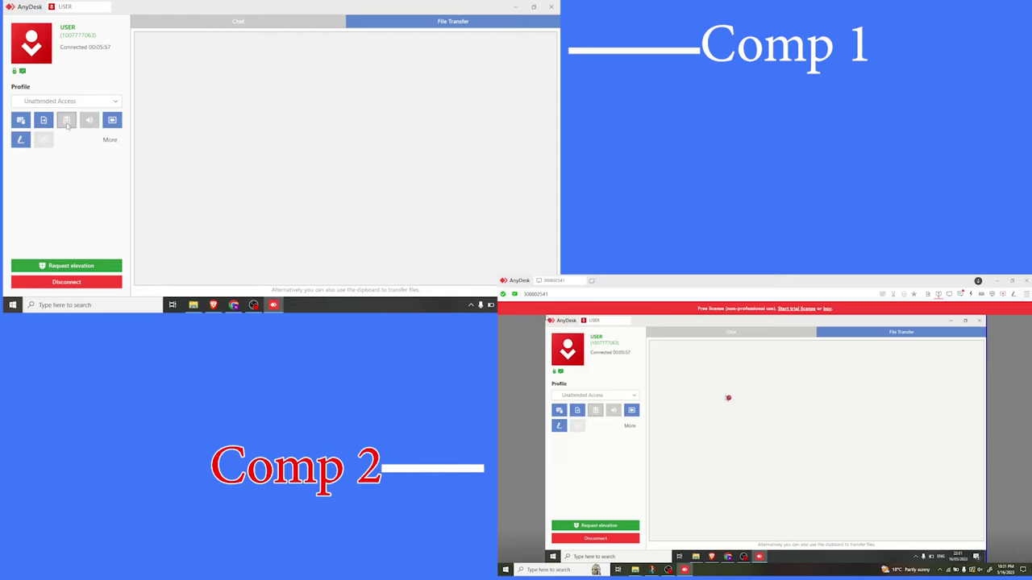
{"action": "left_click", "coordinate": [68, 124]}
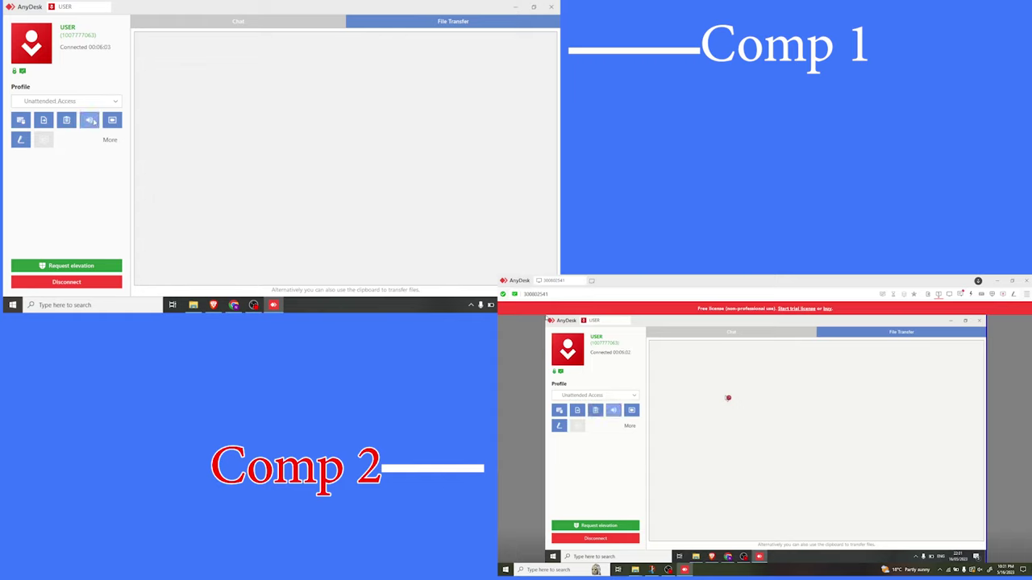
{"action": "left_click", "coordinate": [109, 140]}
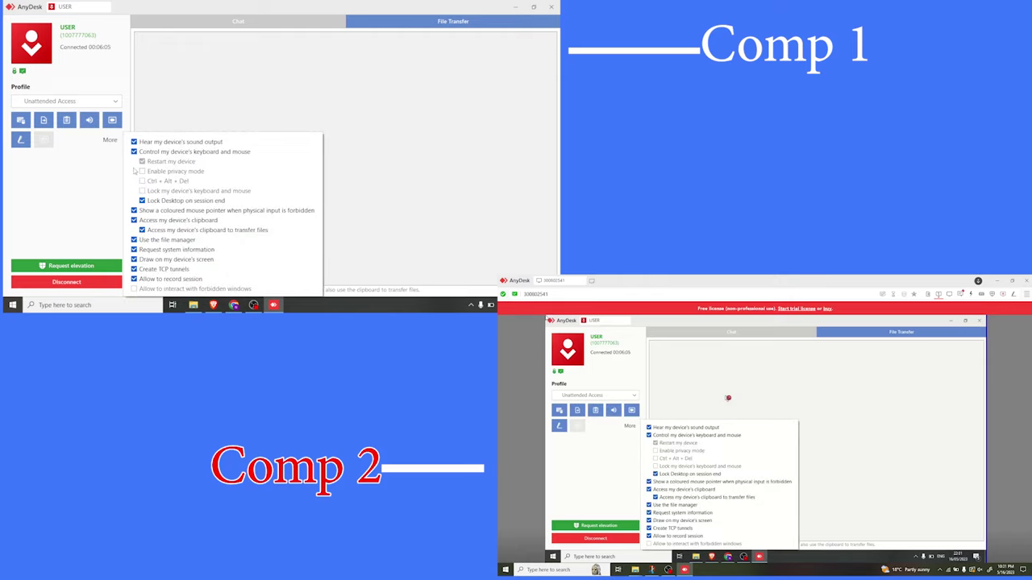
{"action": "left_click", "coordinate": [301, 87]}
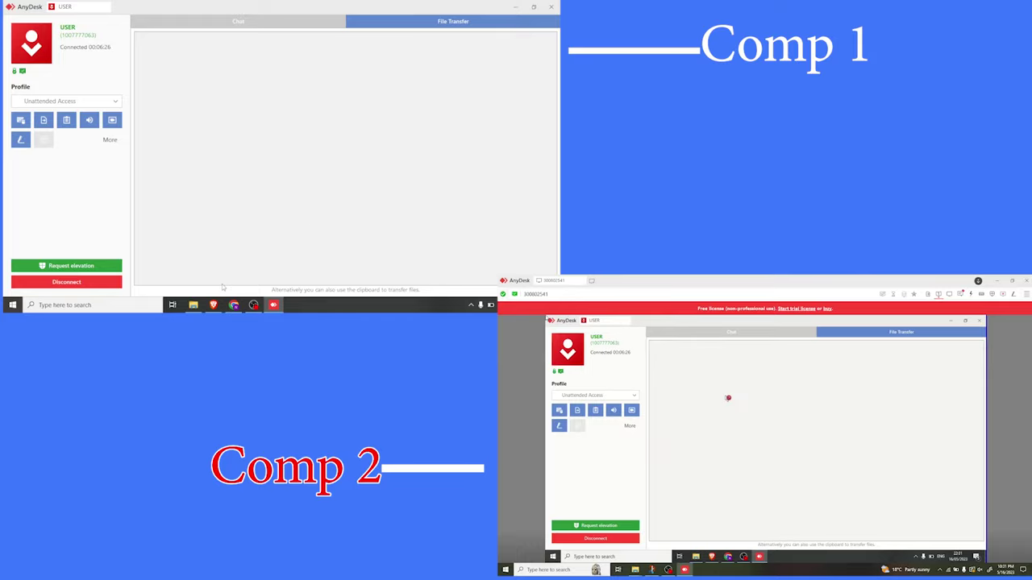
{"action": "left_click", "coordinate": [234, 305]}
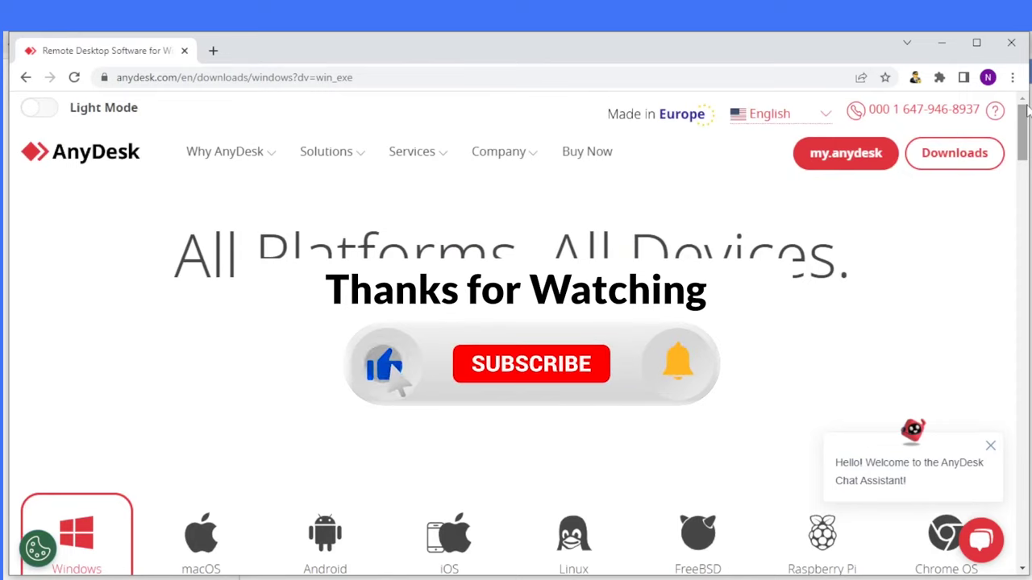
Scroll the download page down to the v7.1.11 (4 MB) Download Again section
{"action": "left_click_drag", "start_coordinate": [1025, 121], "coordinate": [1021, 187]}
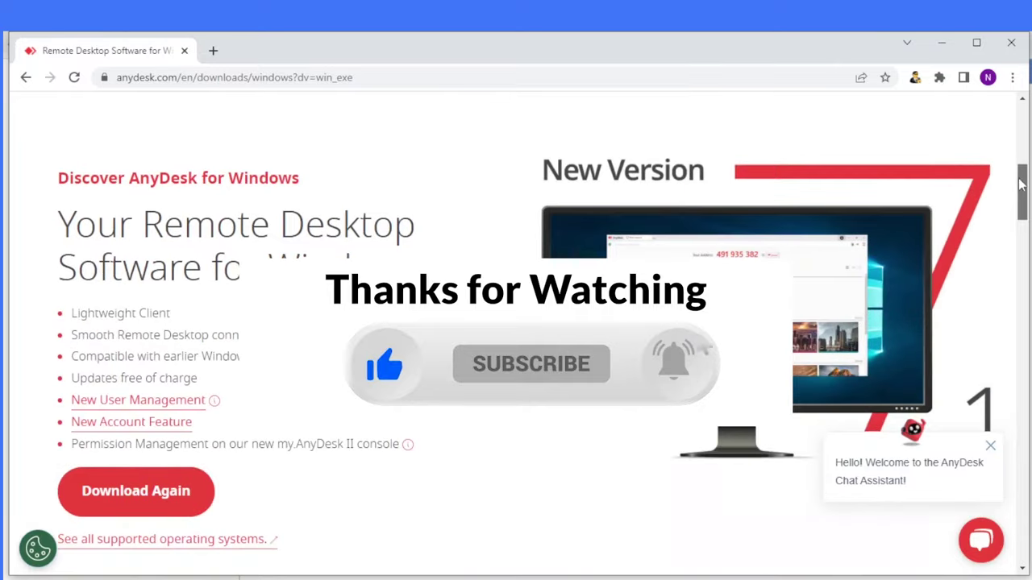